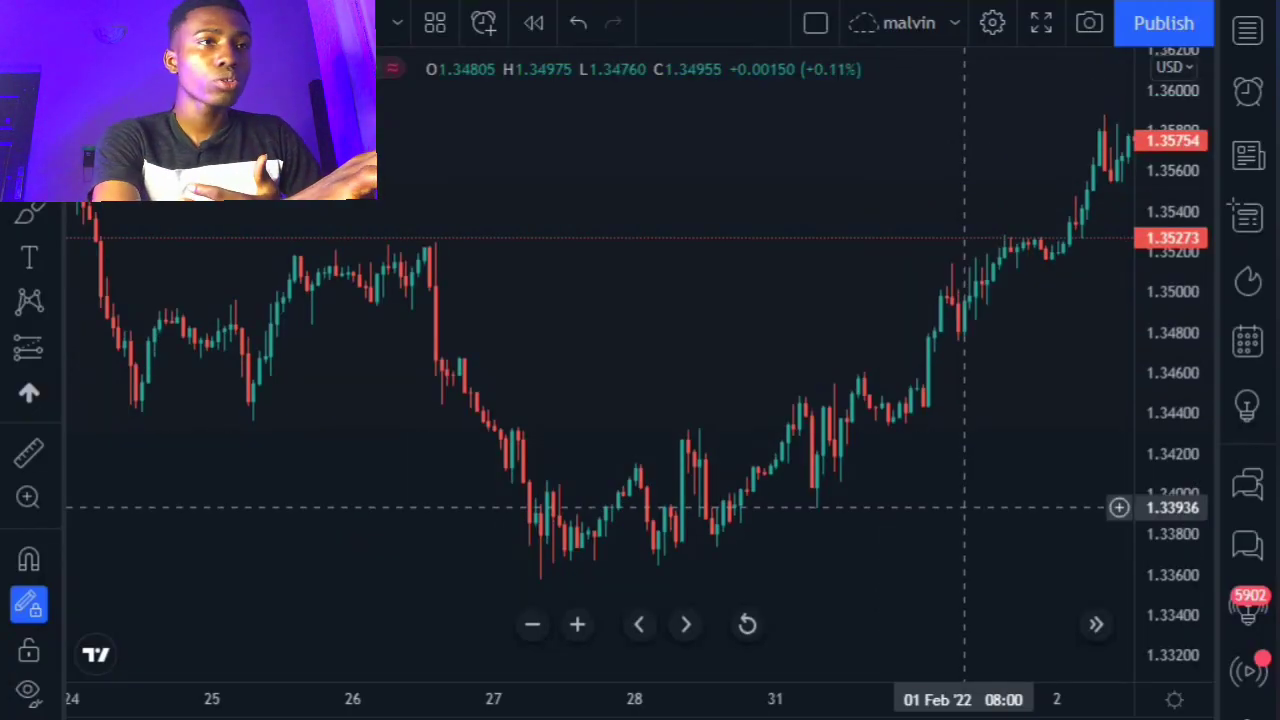
Pan to the later February bars and start a brush curve below recent prices.
drag(965, 507, 737, 580)
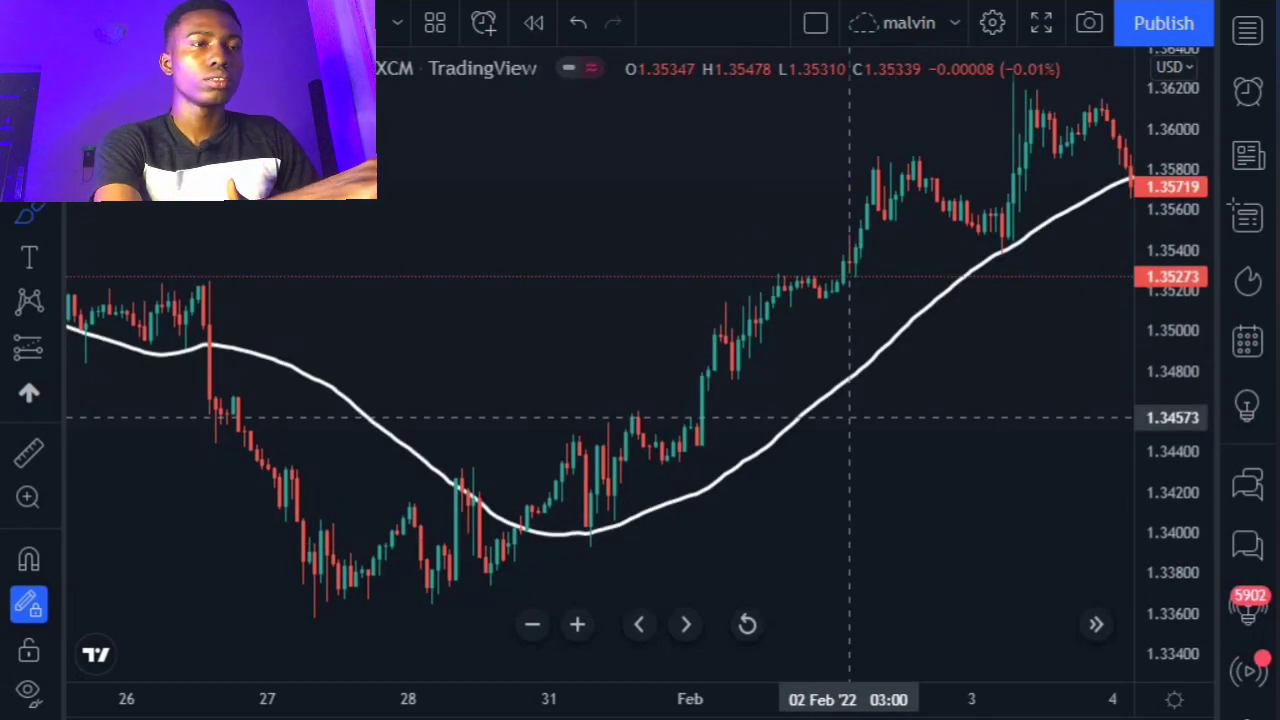
click(852, 418)
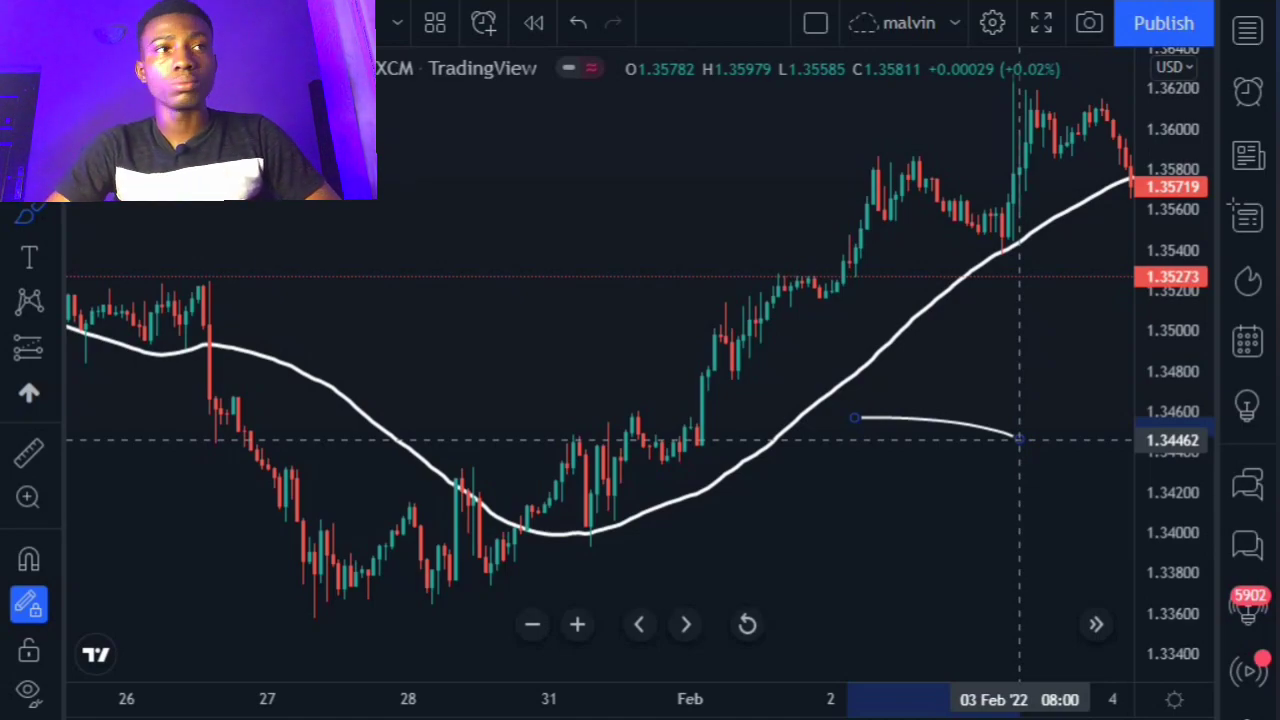
Cancel the unfinished drawing, pan up, and sketch two brush strokes in the blank area.
key(Escape)
drag(806, 512, 920, 44)
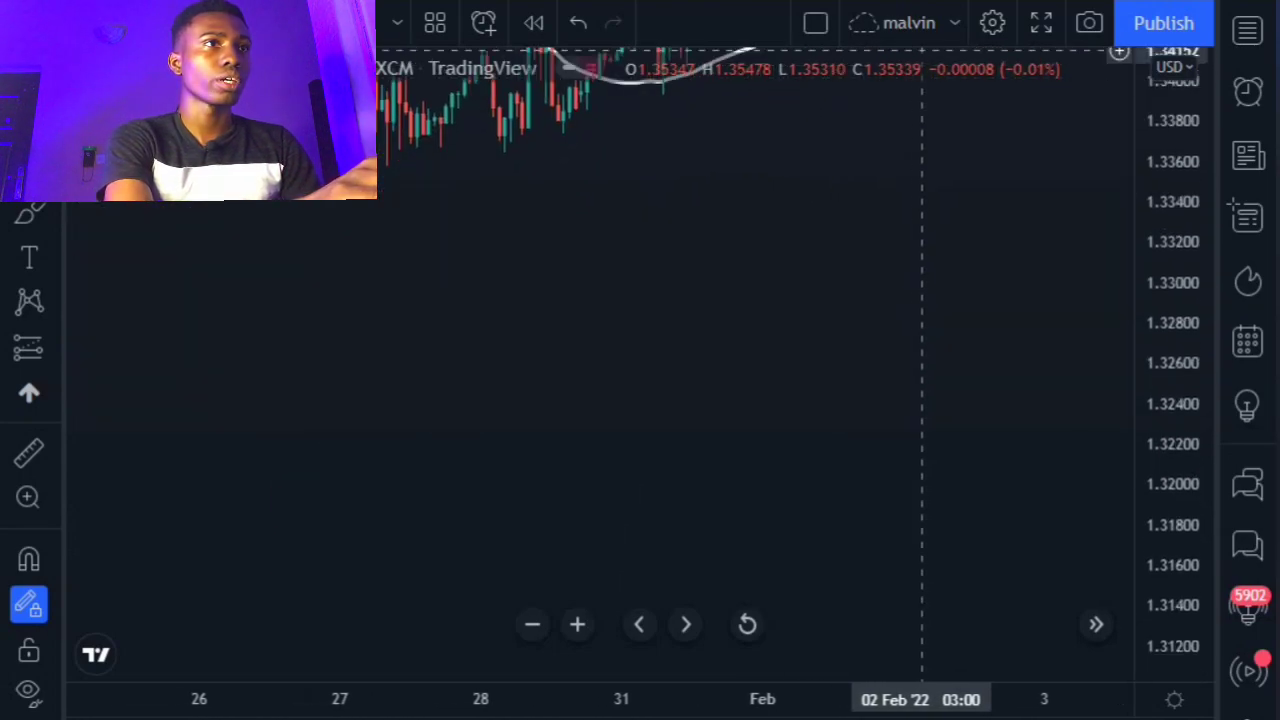
click(303, 467)
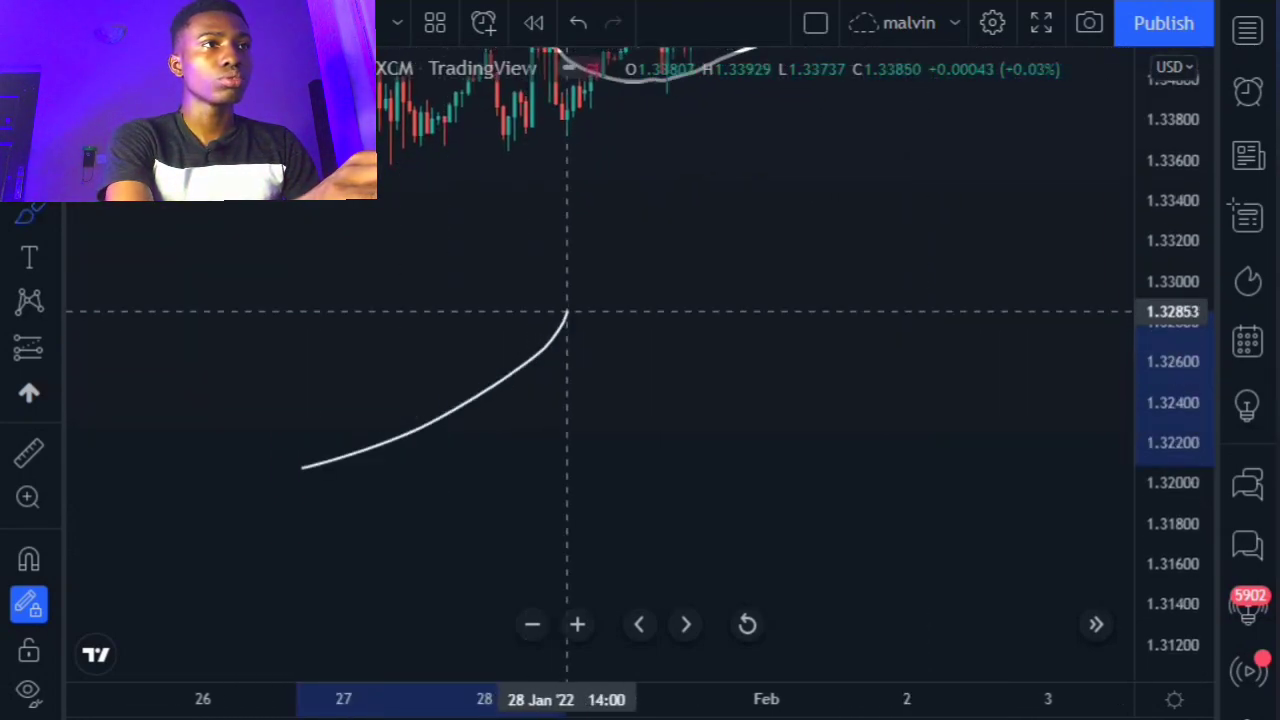
click(566, 312)
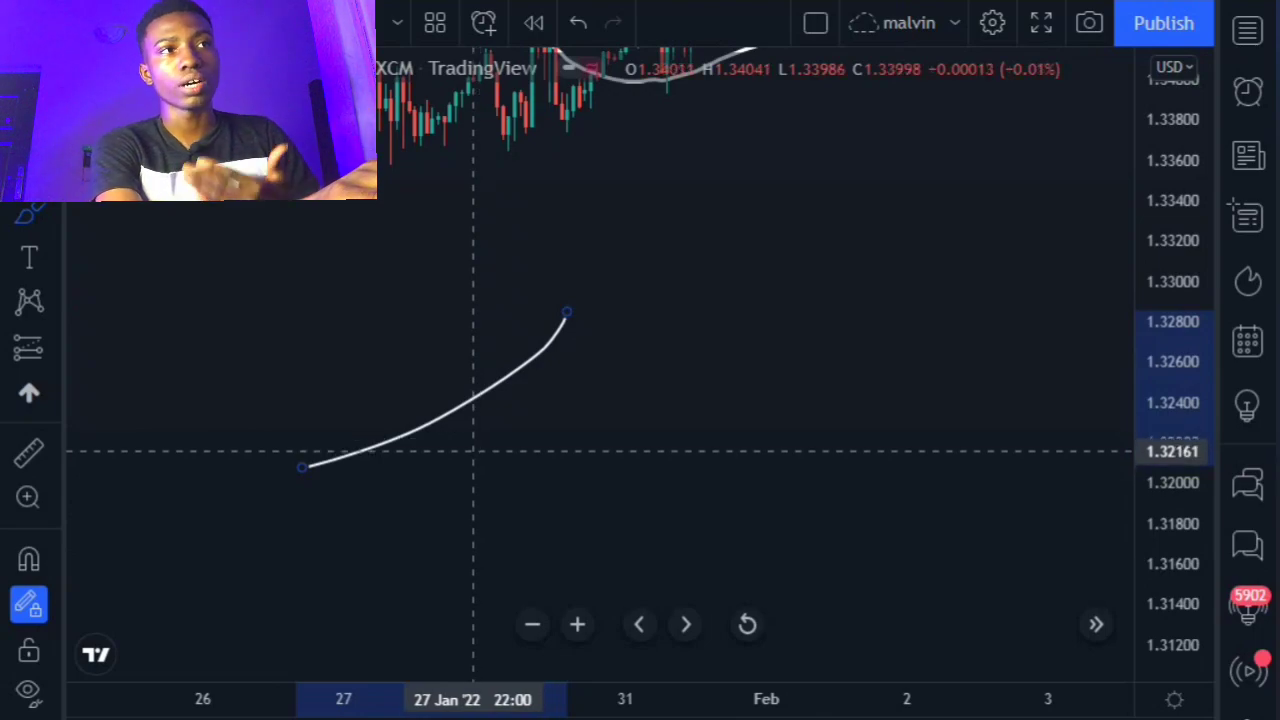
click(463, 433)
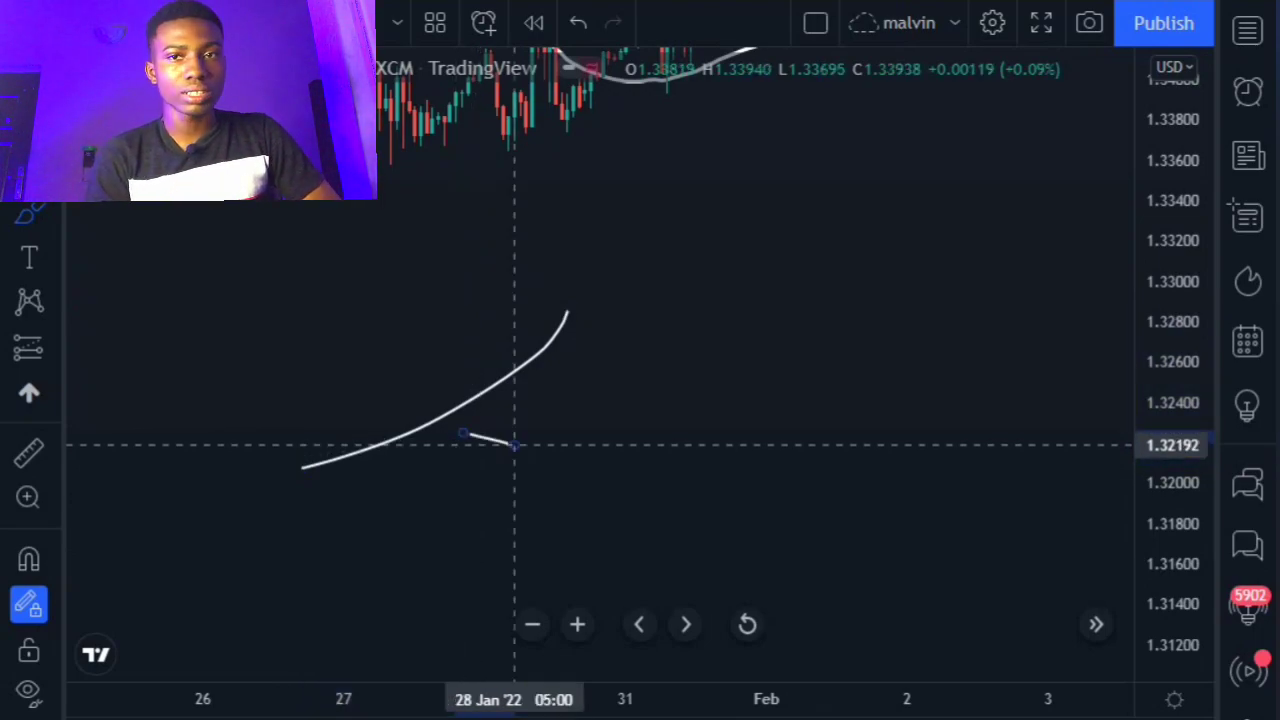
click(514, 445)
Add four more freehand strokes, then remove all drawings with Ctrl+Alt+H.
drag(709, 462, 843, 435)
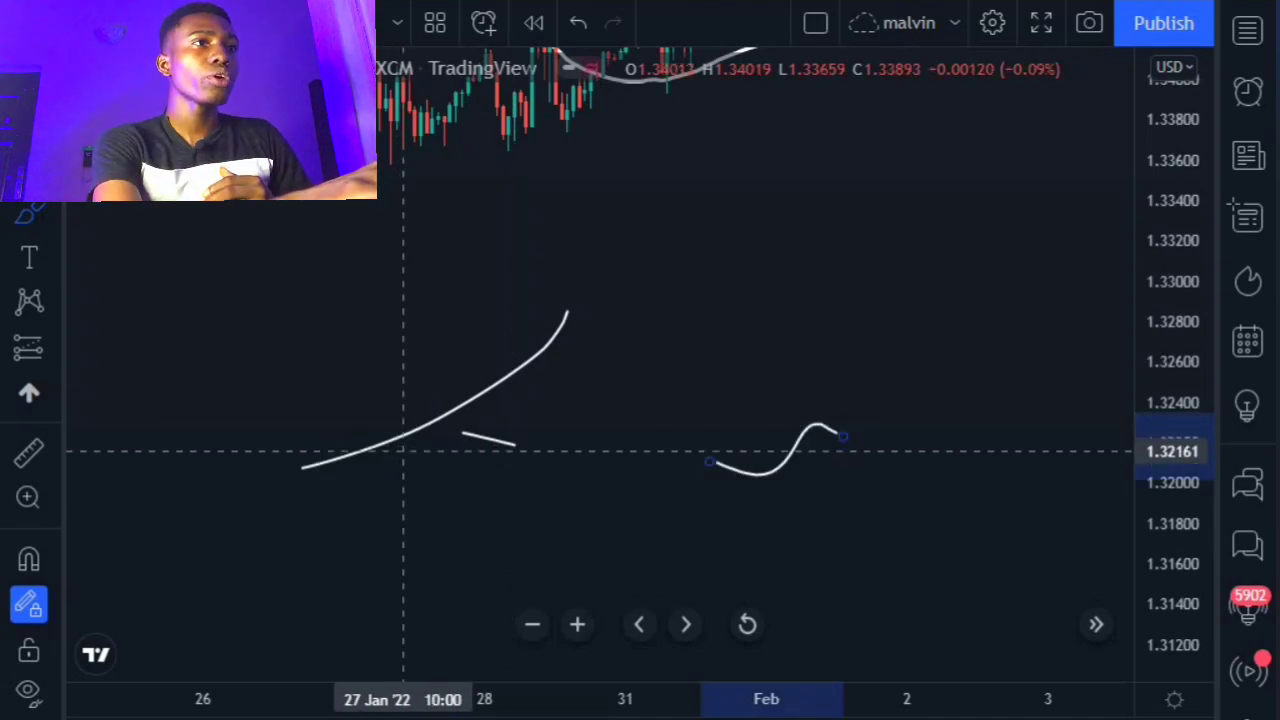
drag(397, 422, 414, 344)
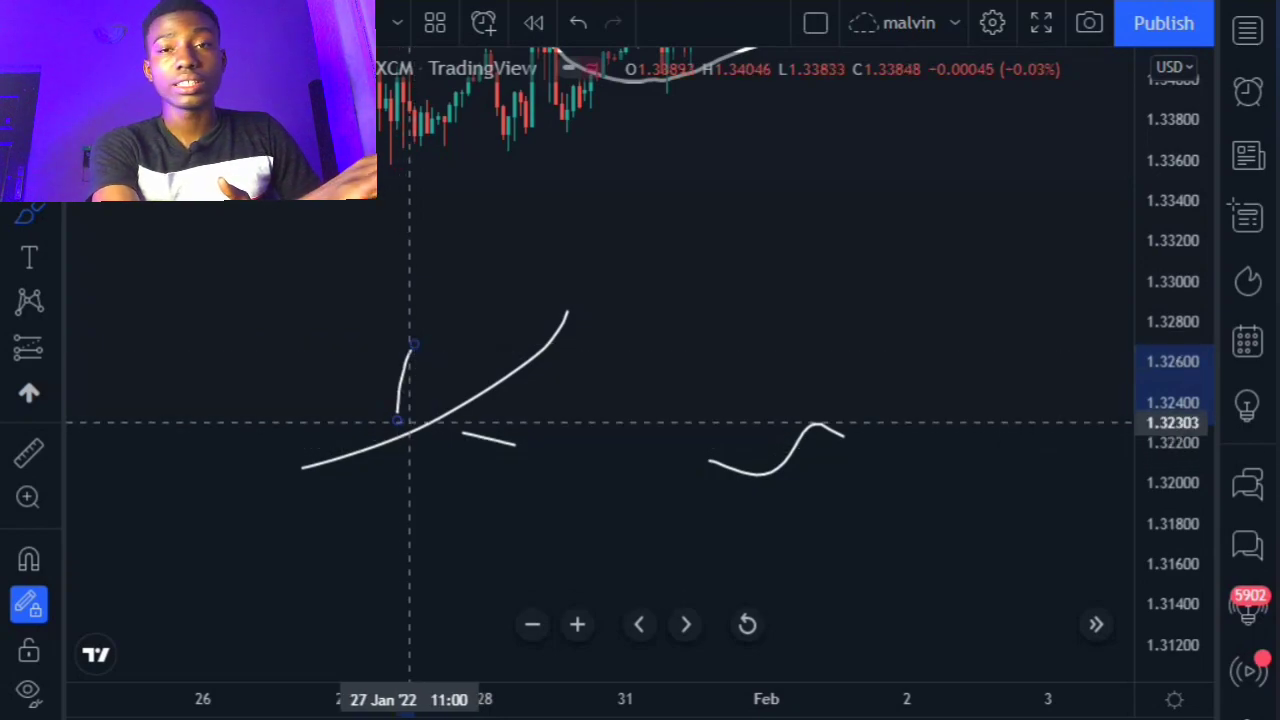
drag(408, 420, 445, 340)
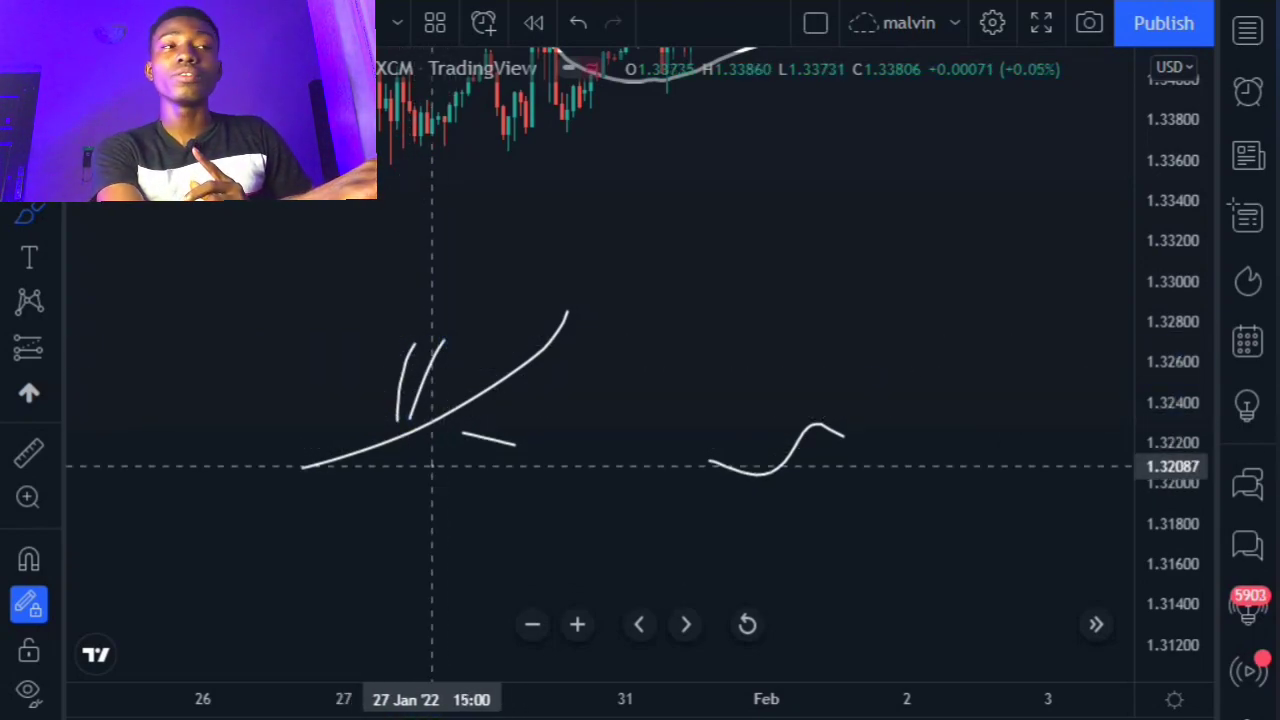
drag(436, 470, 490, 527)
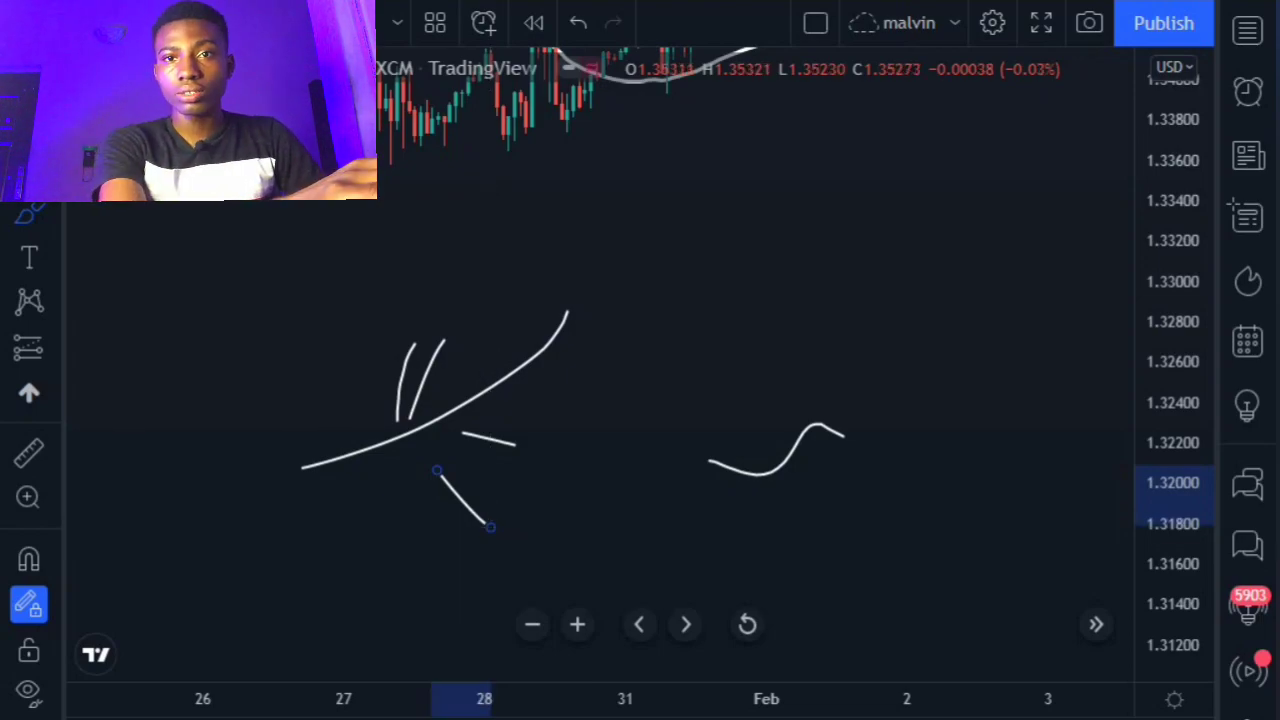
key(ctrl+alt+h)
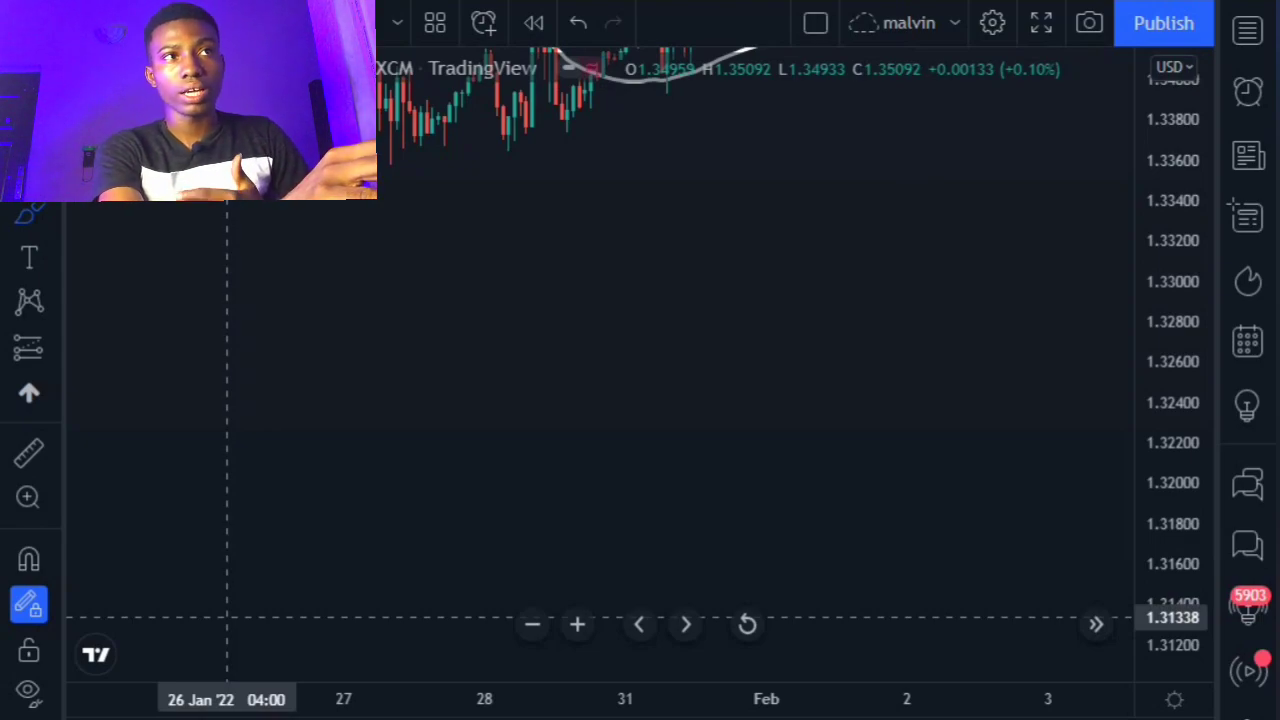
Reset the chart to December, add a short brush stroke, and start a trend line at the average's low.
click(747, 624)
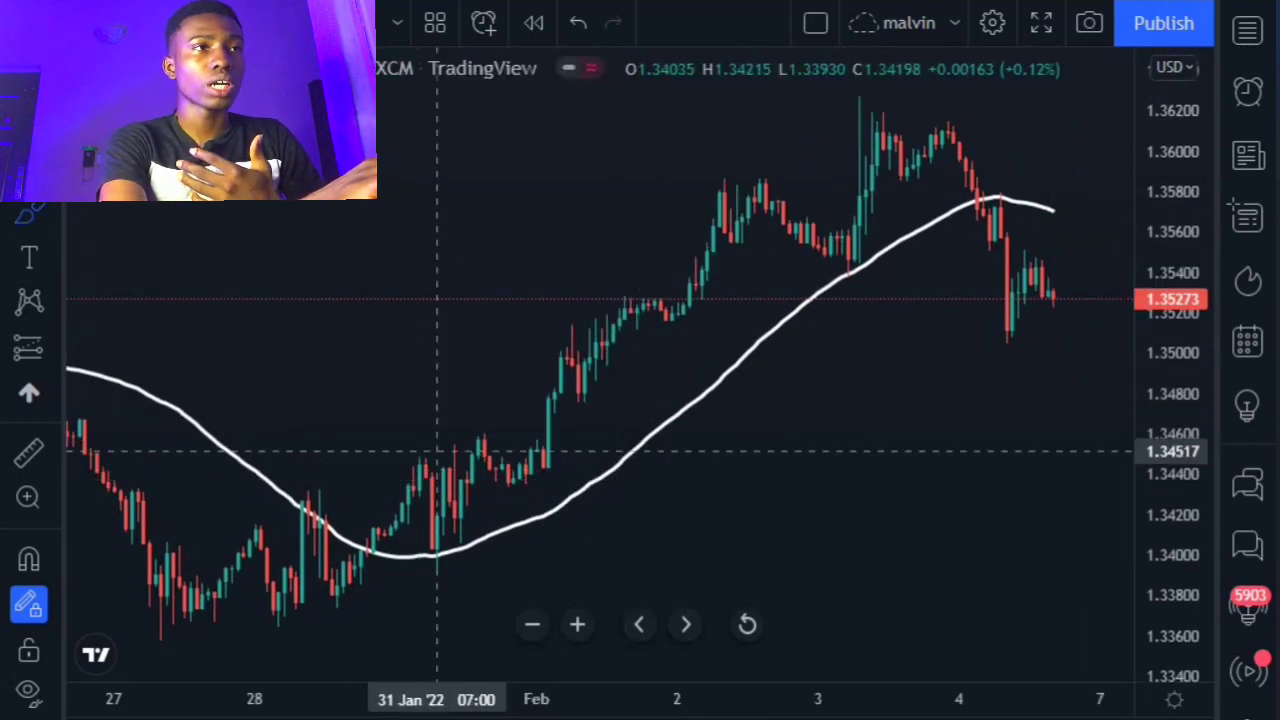
drag(515, 378, 594, 283)
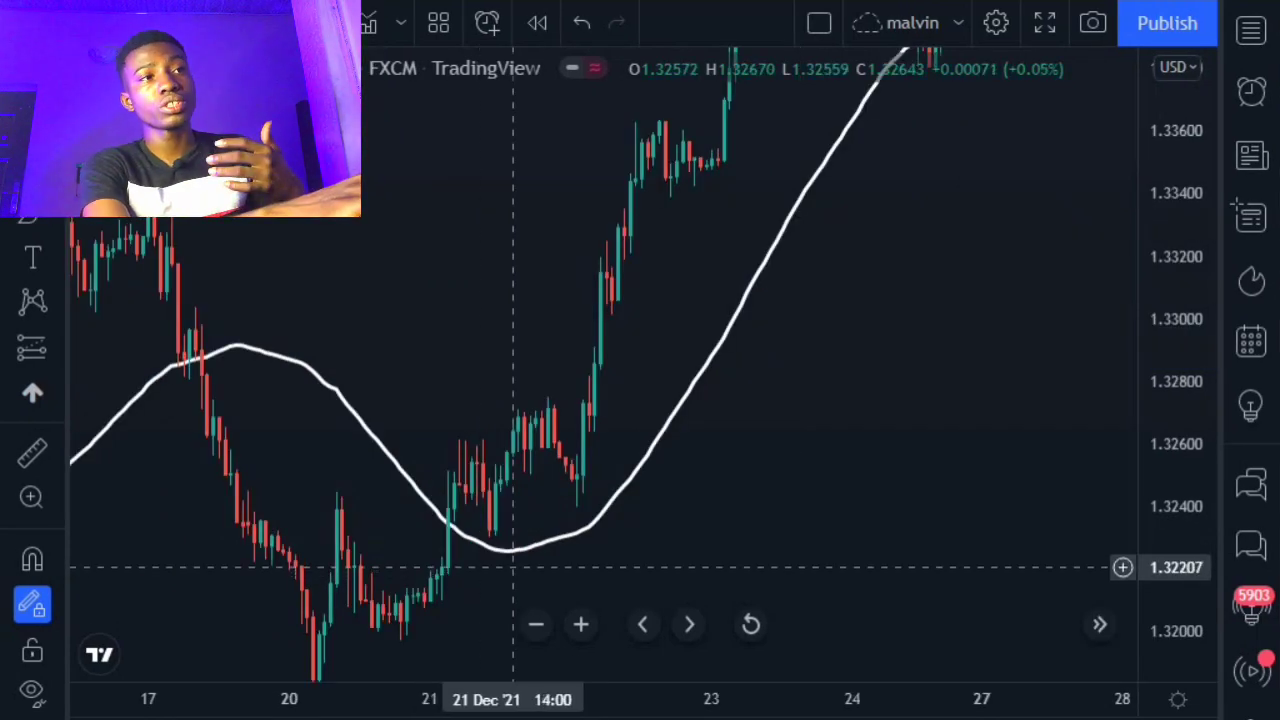
drag(471, 571, 577, 562)
click(540, 515)
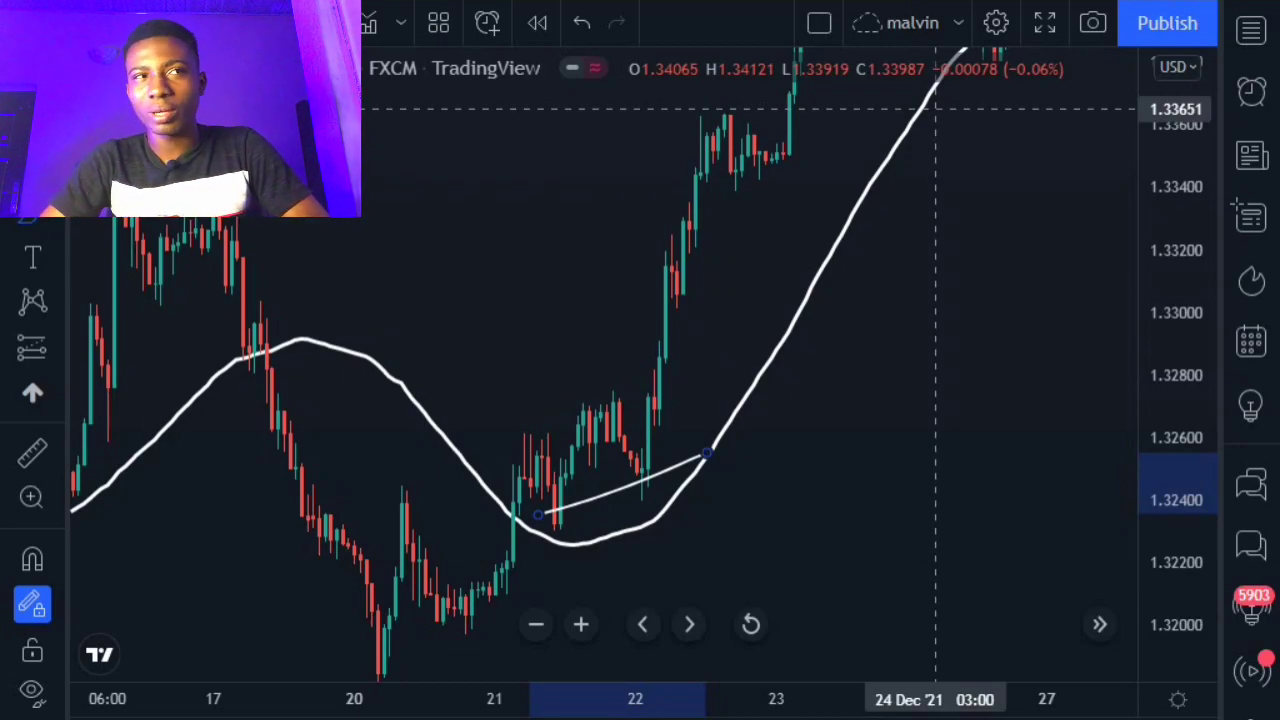
End the trend line at the moving average on 22 Dec and pan toward later December dates.
drag(707, 452, 648, 468)
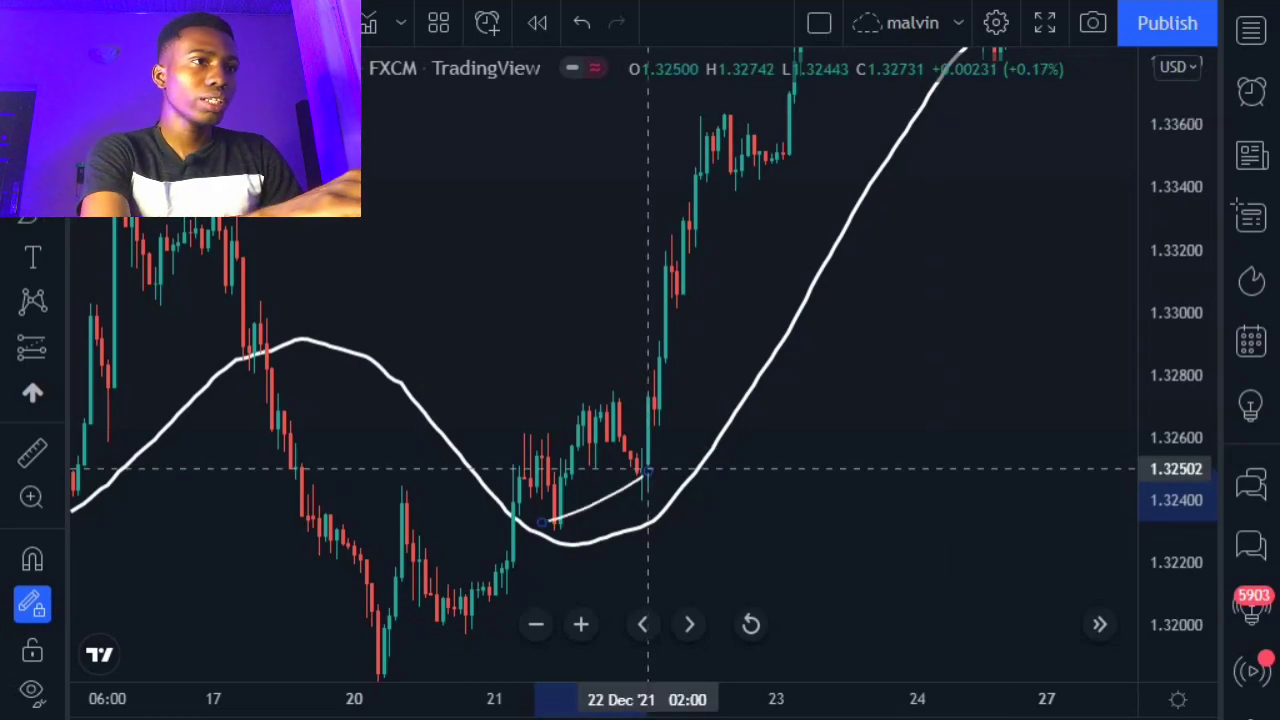
mouse_move(749, 534)
mouse_down()
mouse_move(606, 614)
mouse_move(519, 445)
mouse_up()
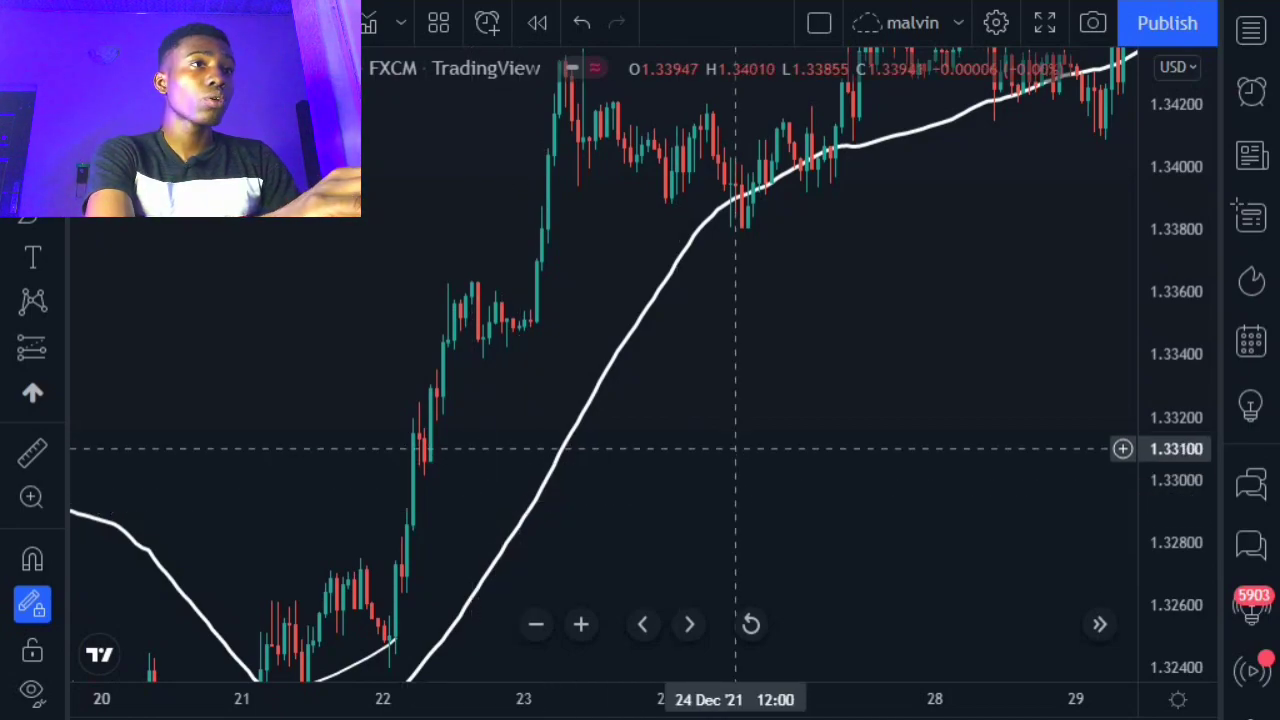
drag(735, 449, 637, 565)
drag(863, 414, 514, 637)
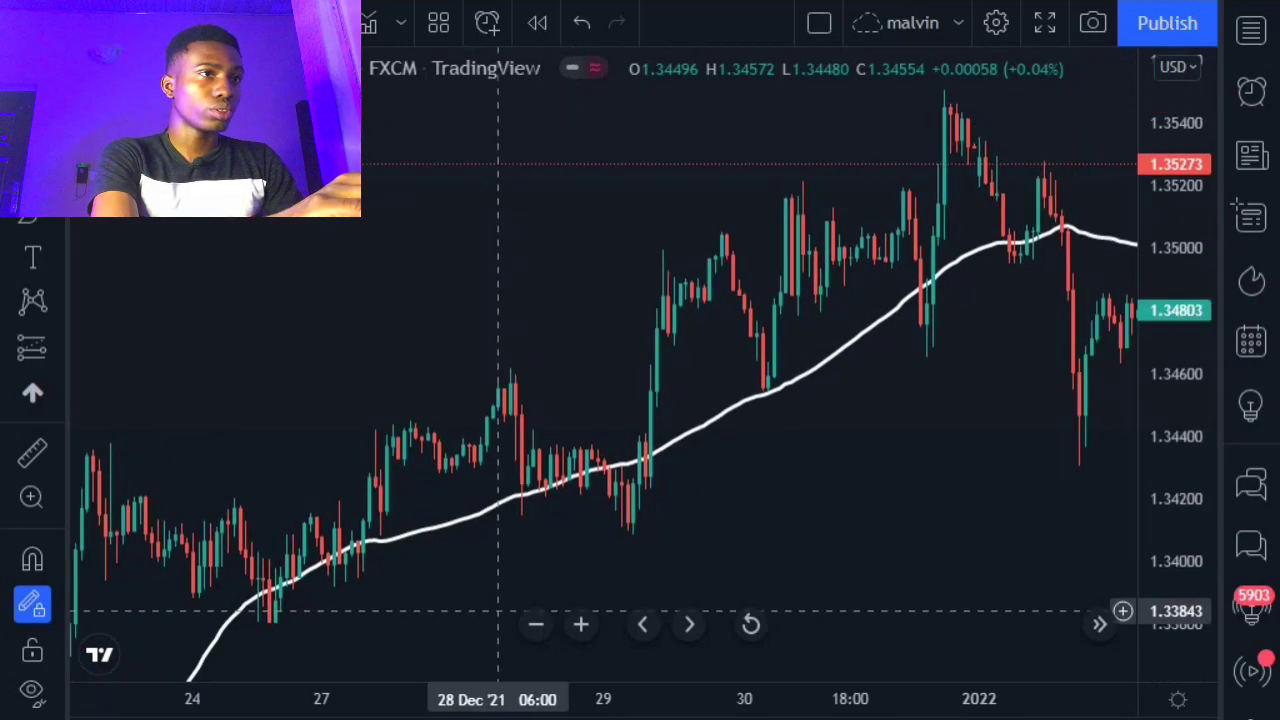
Pan to the early-January 2022 bars with the circled crossing near 1.3506.
drag(500, 609, 409, 609)
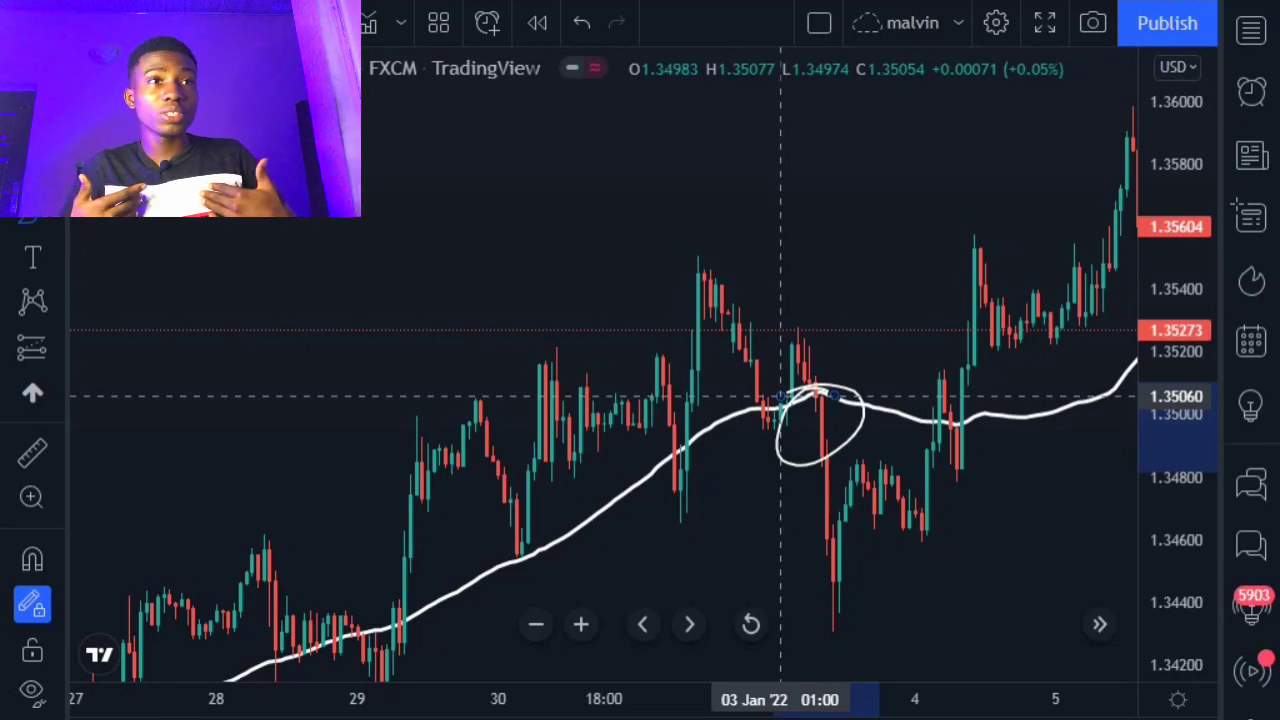
scroll(730, 470, left, 3)
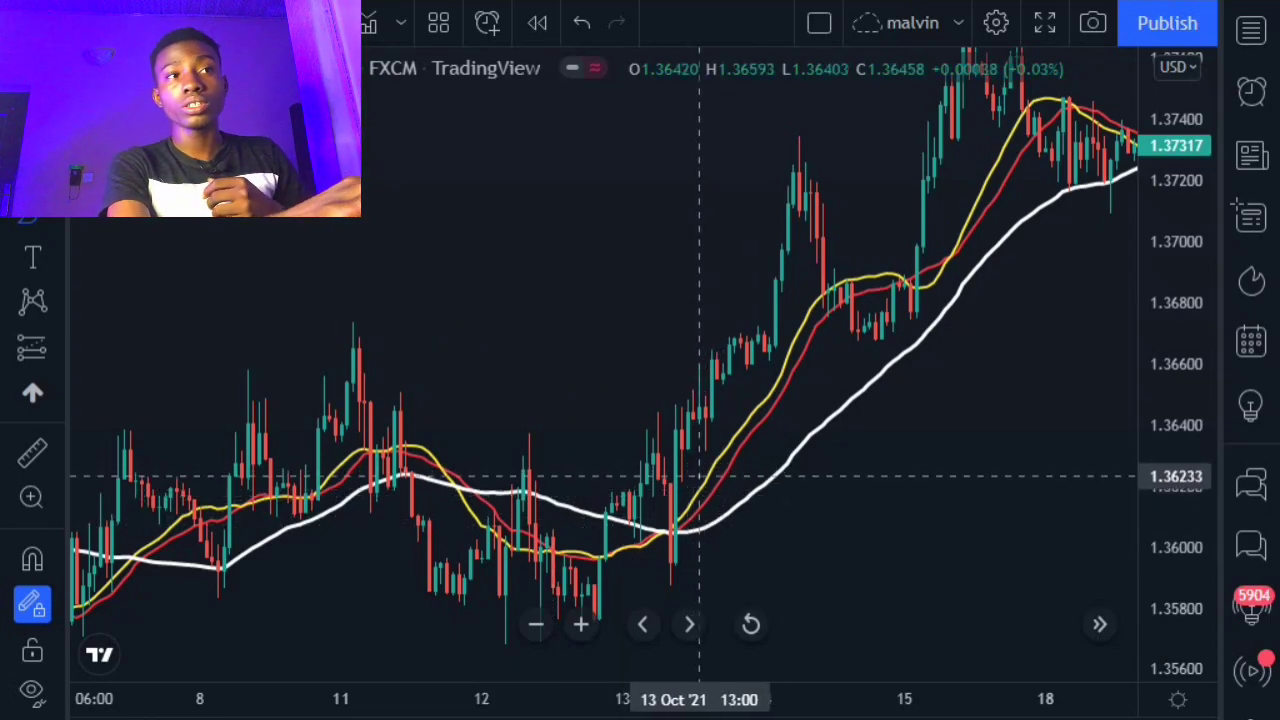
Draw two down-sloping trend lines near 13 Oct and three brush strokes, one along the yellow average.
drag(694, 474, 517, 382)
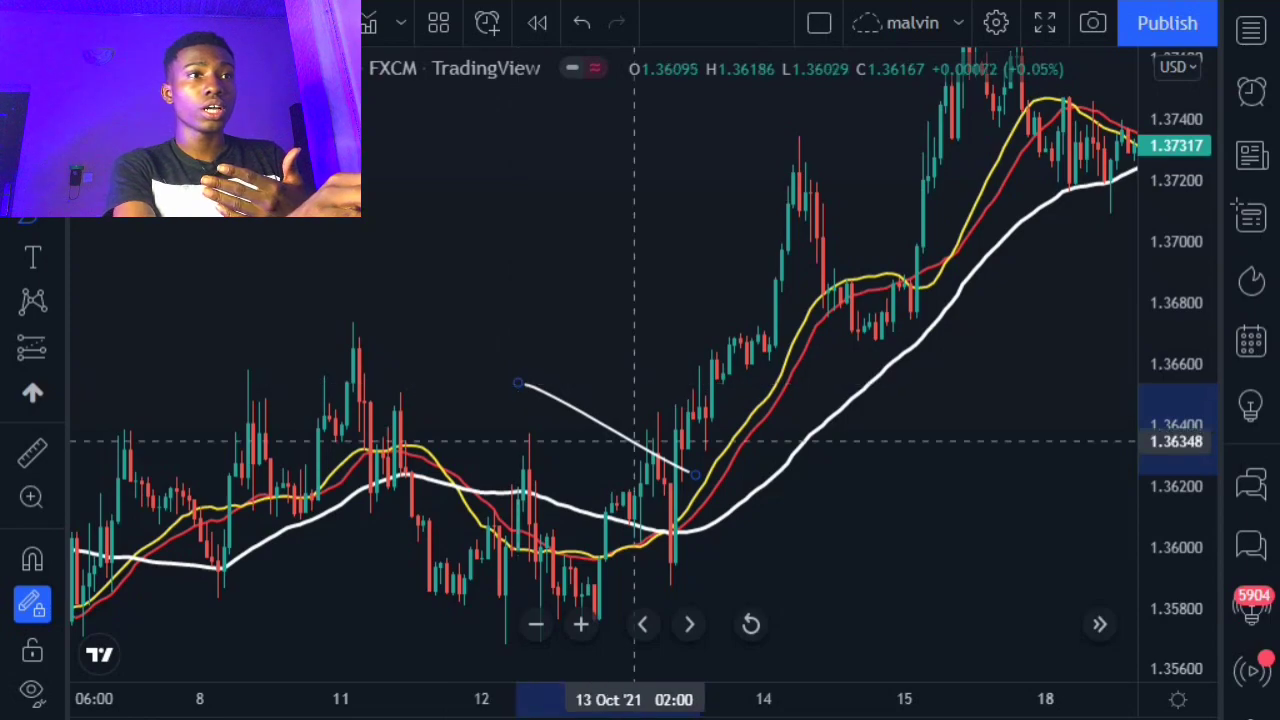
drag(725, 483, 897, 533)
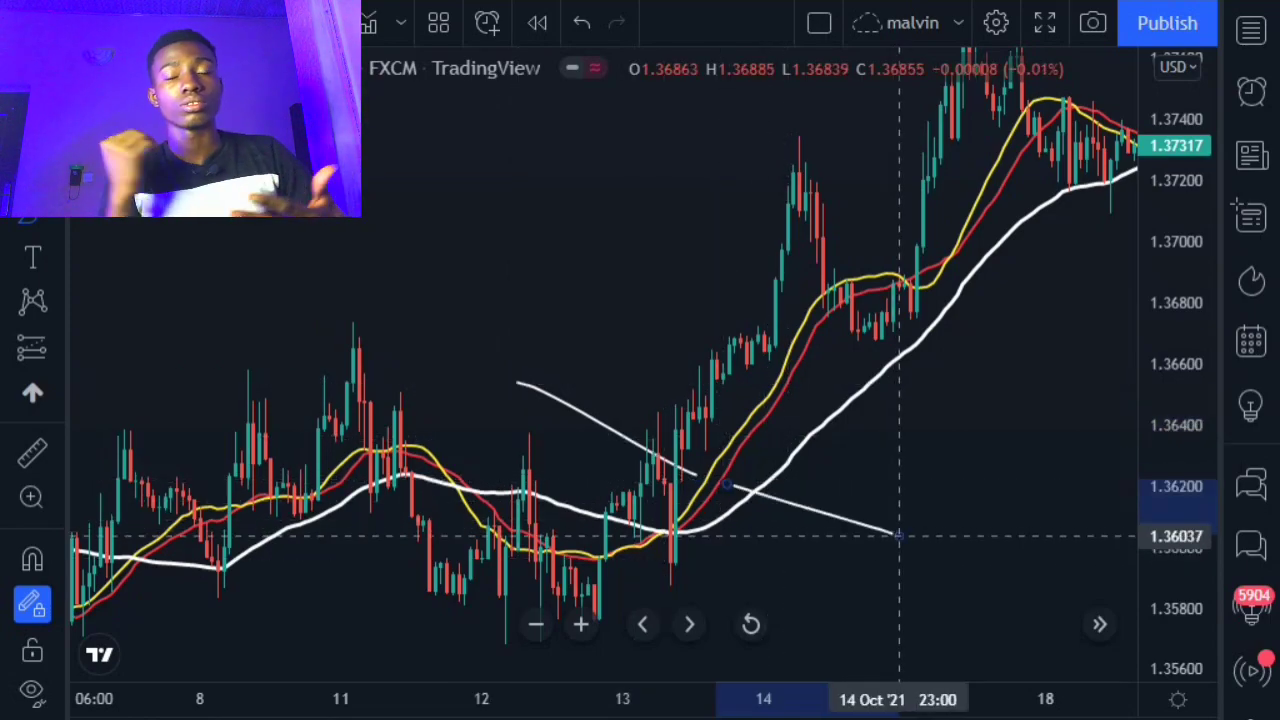
drag(733, 397, 765, 293)
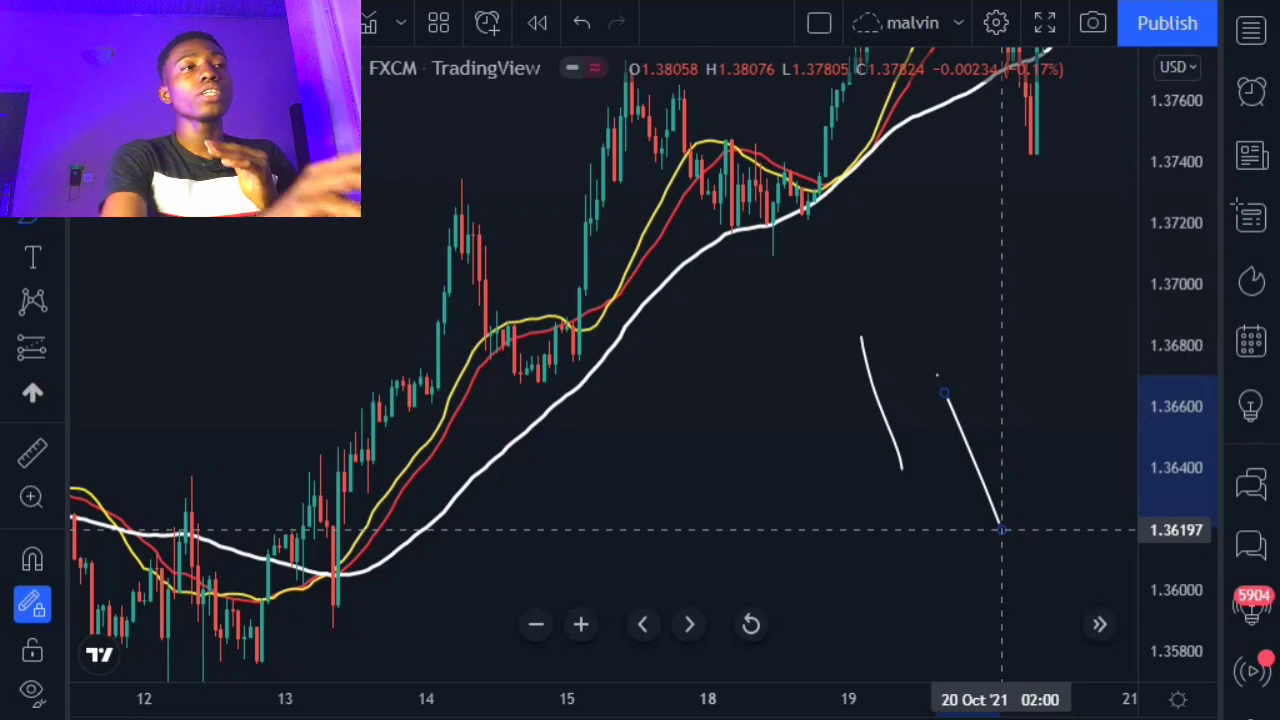
drag(740, 489, 760, 530)
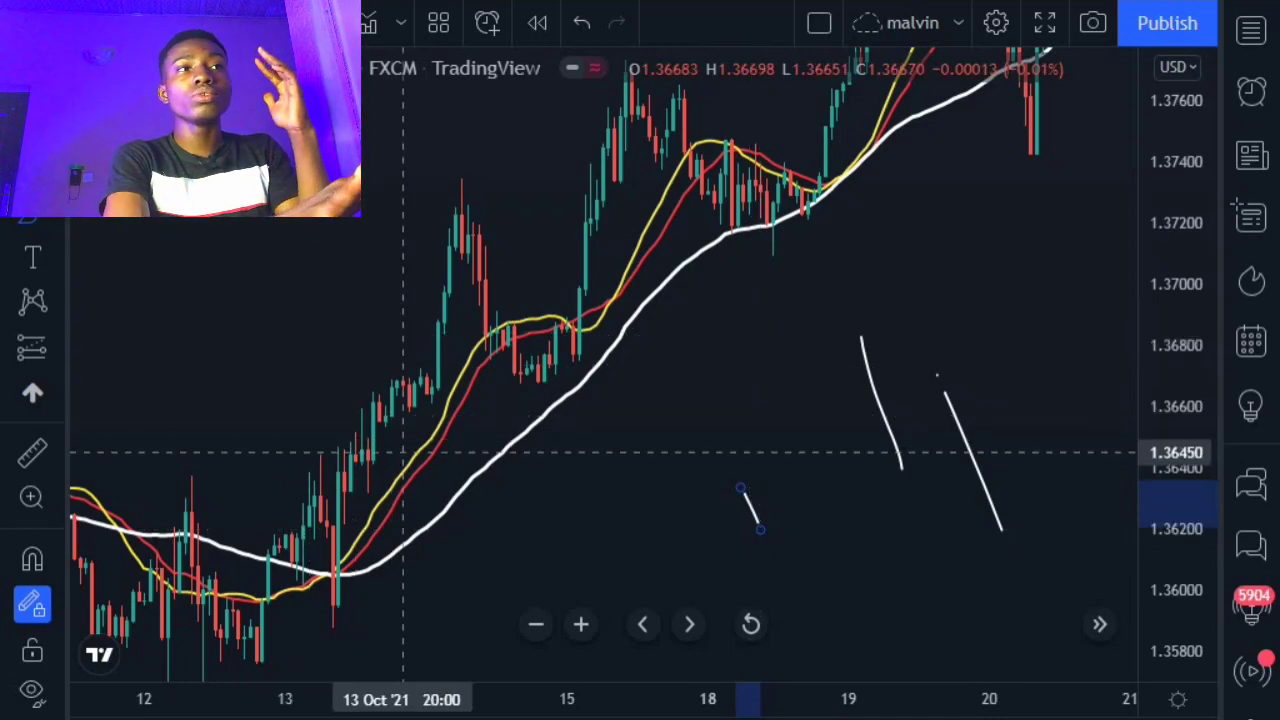
drag(403, 453, 473, 361)
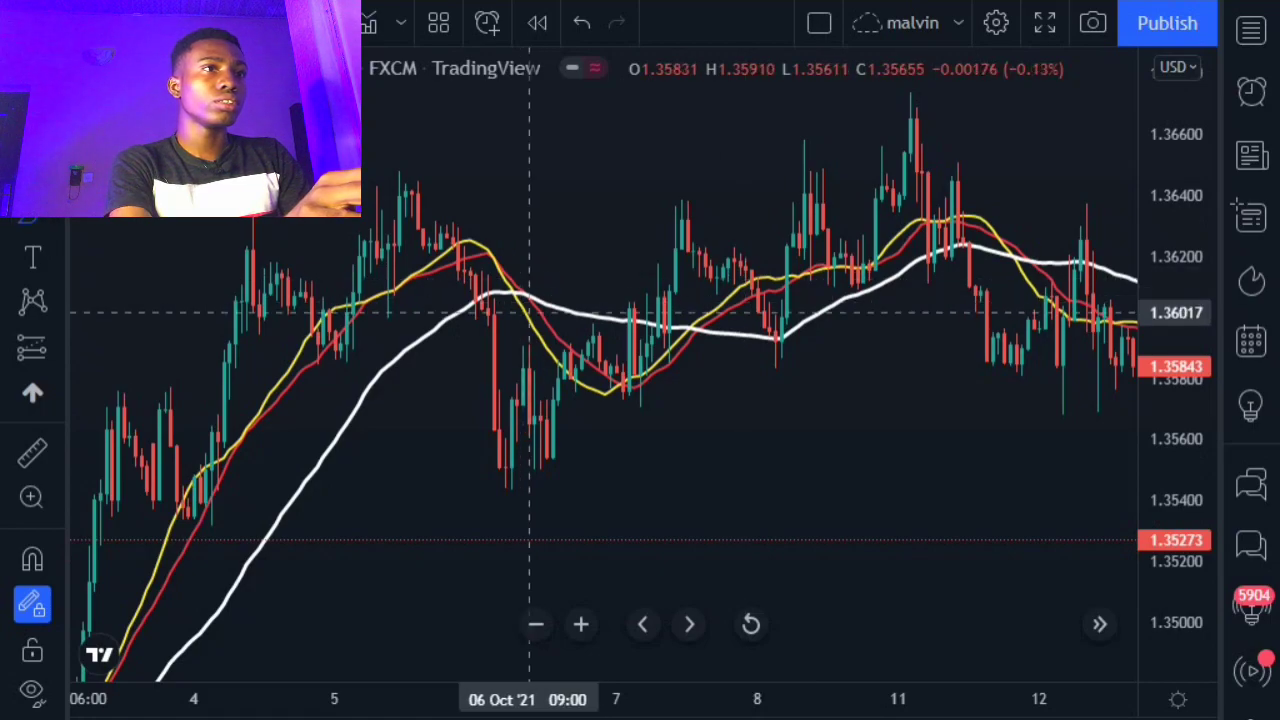
Pan to the 8–19 Oct bars and brush the rally from 13 Oct to the 14 Oct peak near 1.3727.
drag(535, 311, 610, 220)
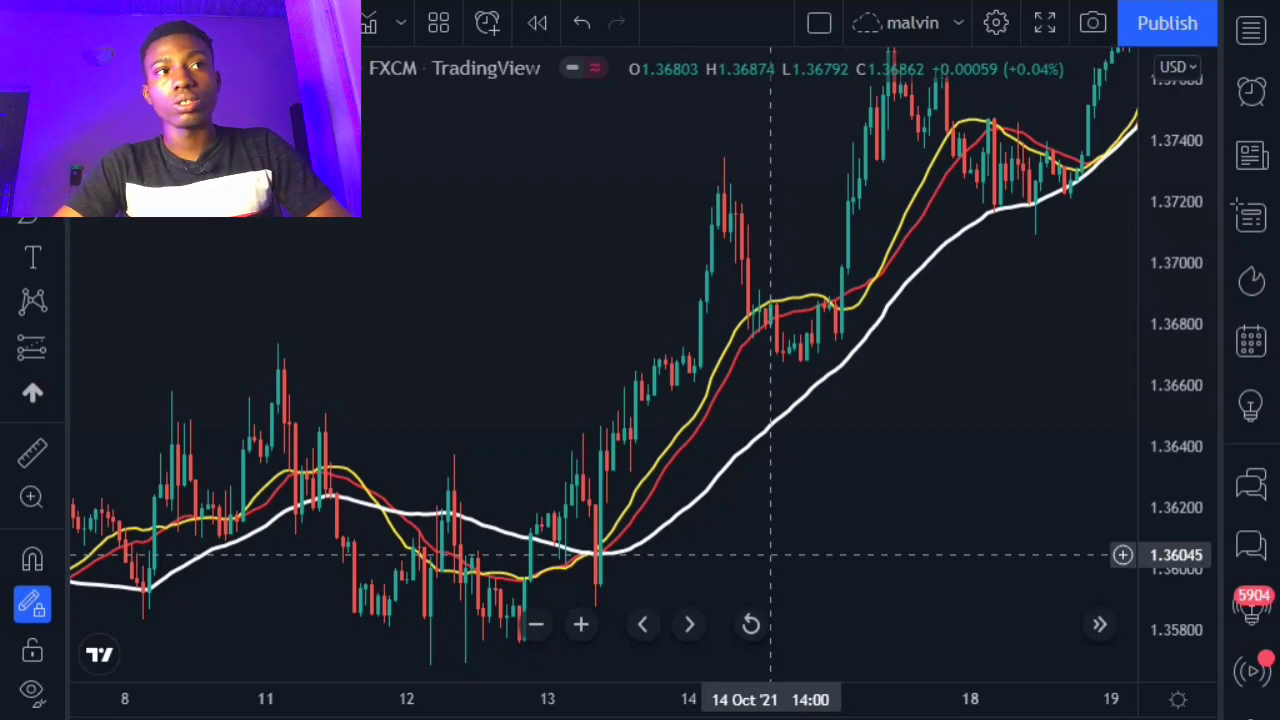
drag(489, 470, 514, 500)
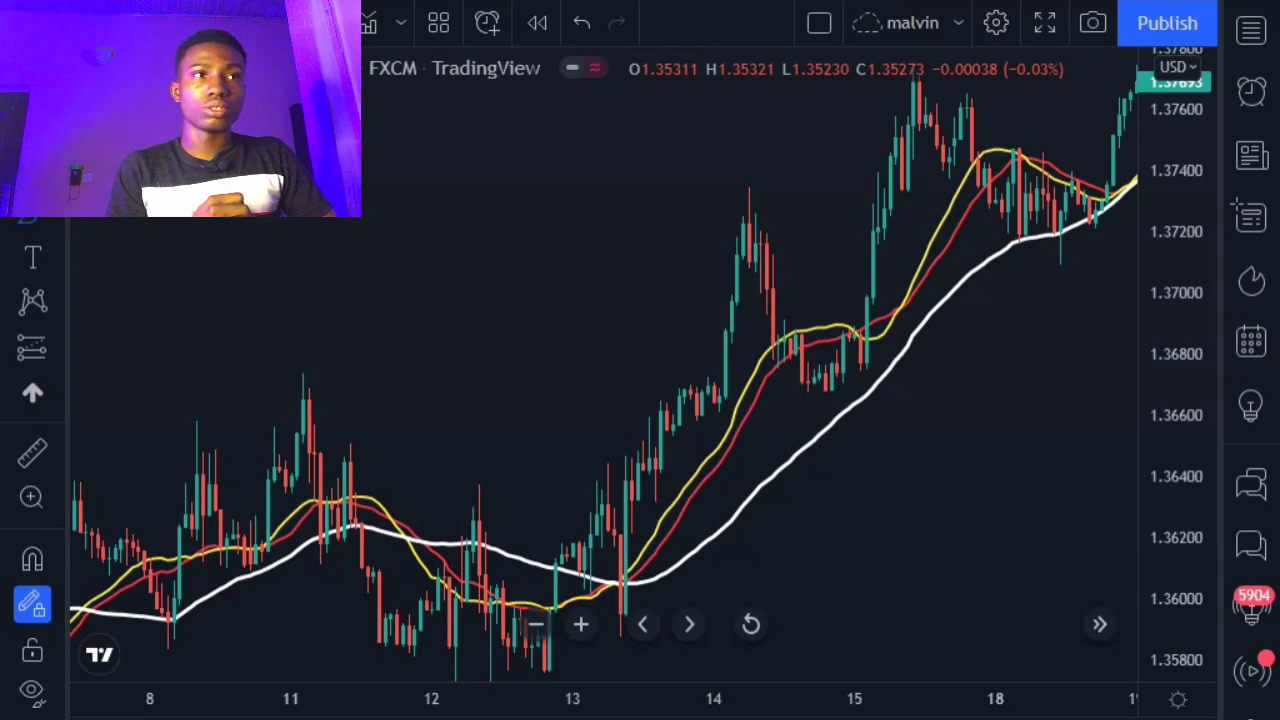
drag(300, 400, 262, 400)
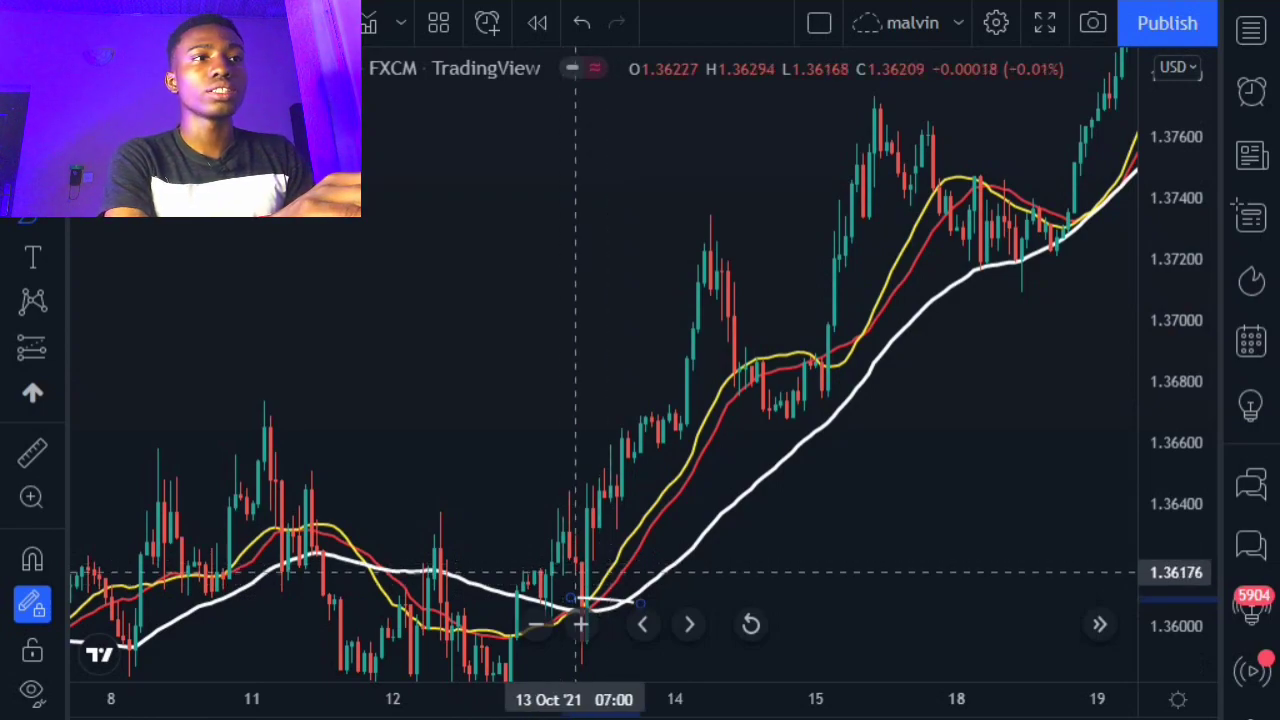
mouse_move(587, 555)
mouse_down()
mouse_move(656, 466)
mouse_move(668, 346)
mouse_move(693, 330)
mouse_move(710, 238)
mouse_up()
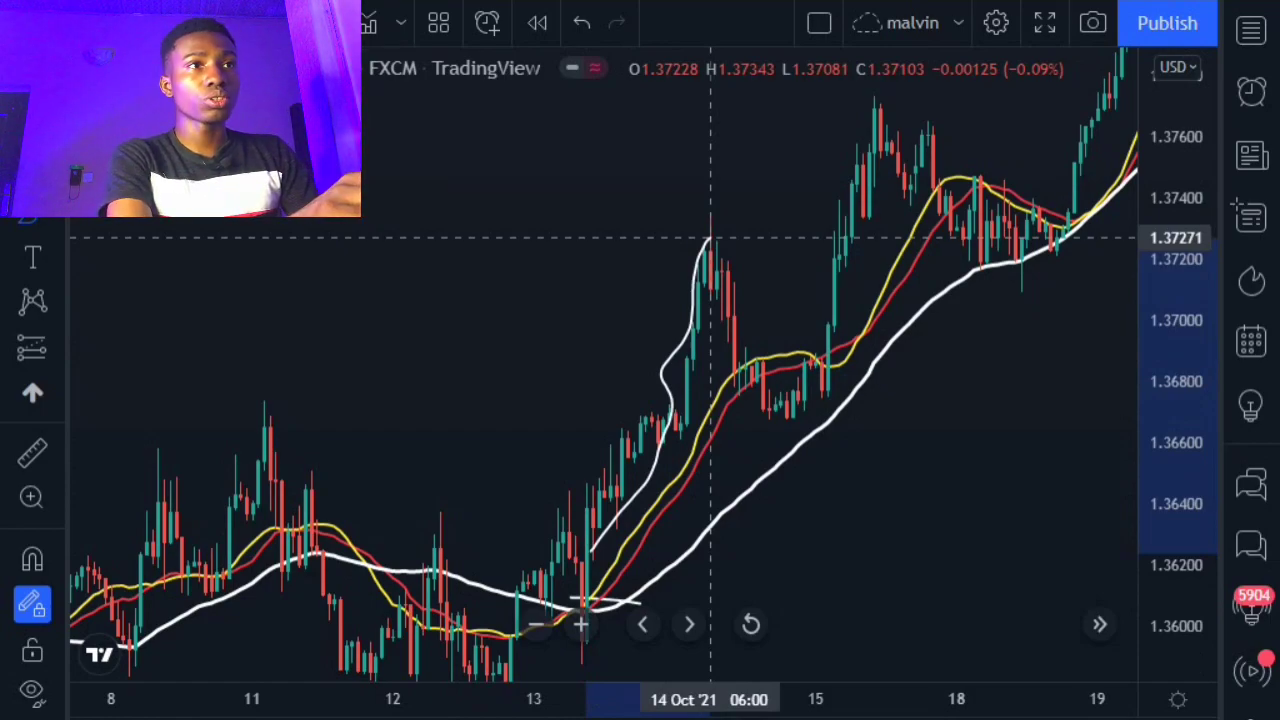
Loop around the peak and pullback, delete that drawing, then brush a stroke up along the rebound.
drag(711, 238, 745, 375)
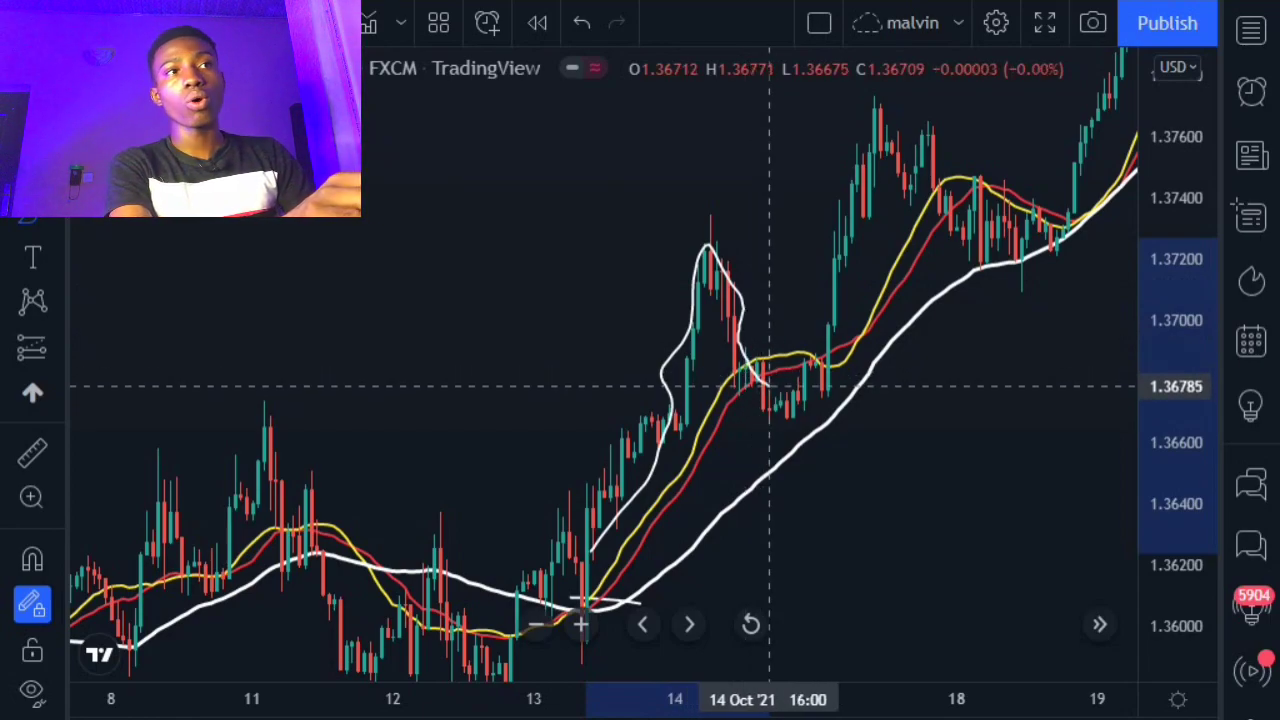
mouse_move(769, 385)
mouse_down()
mouse_move(834, 431)
mouse_move(805, 414)
mouse_move(761, 434)
mouse_move(769, 420)
mouse_up()
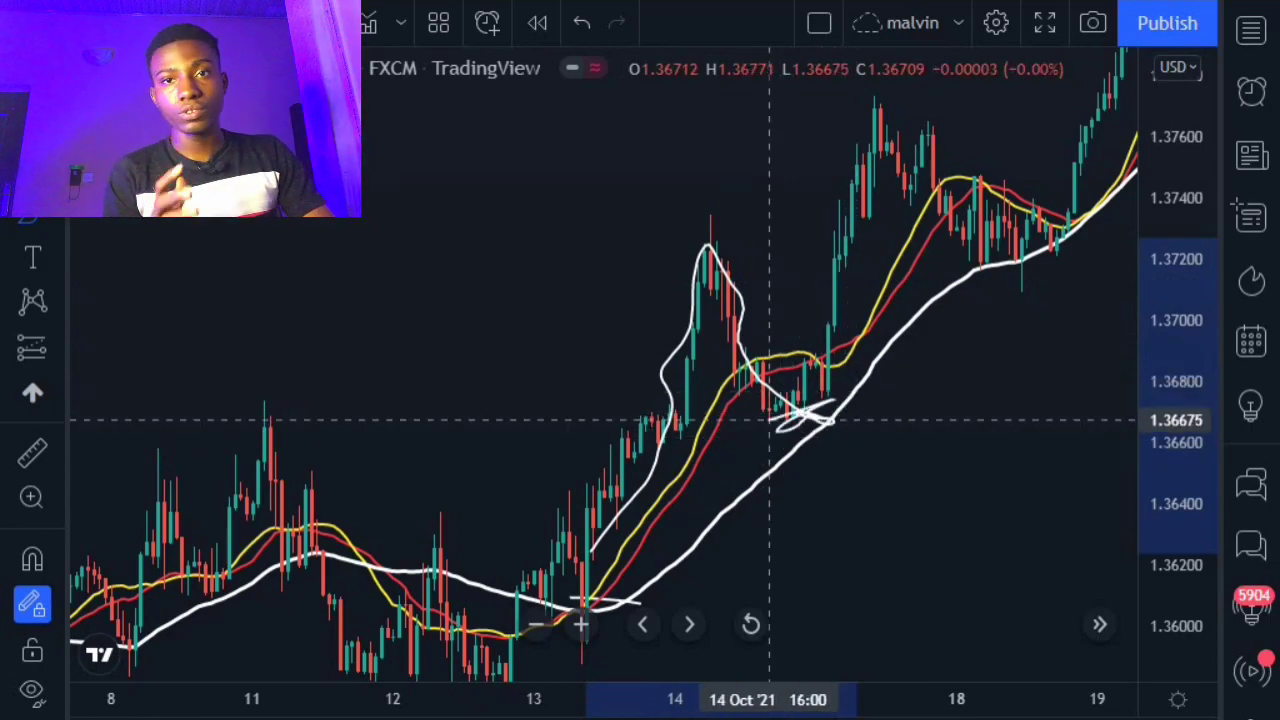
key(Delete)
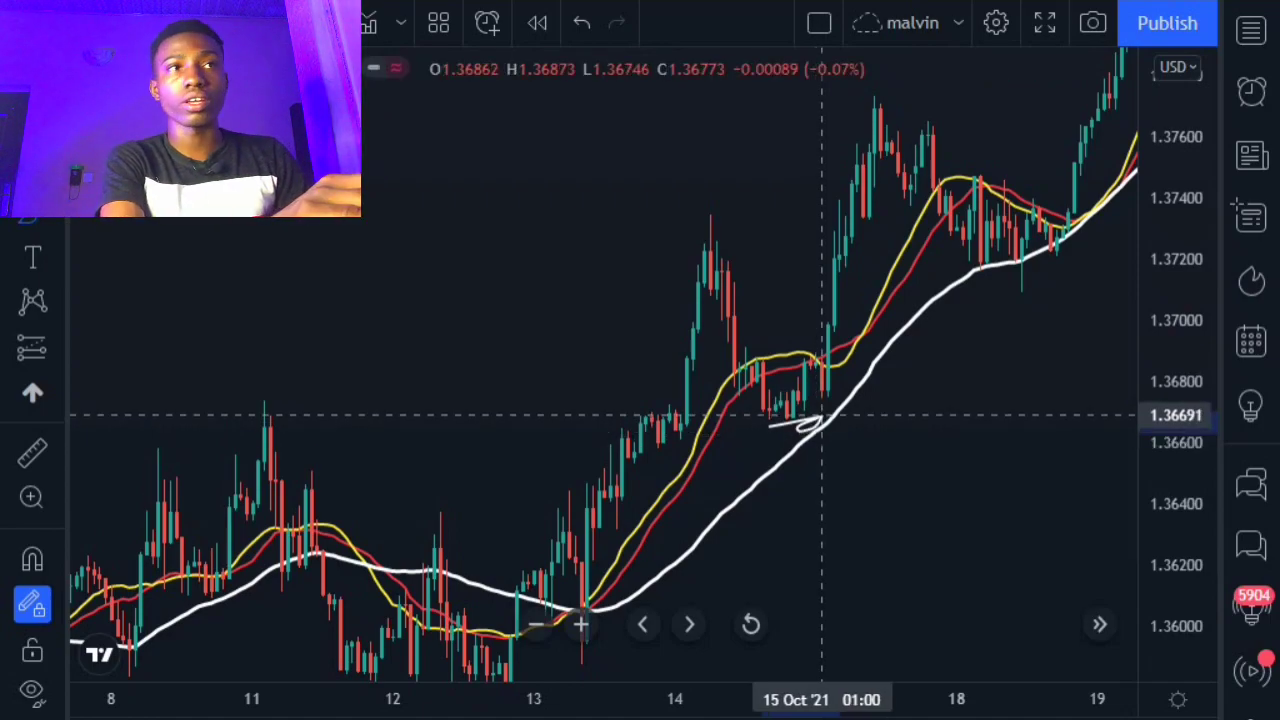
drag(822, 411, 835, 374)
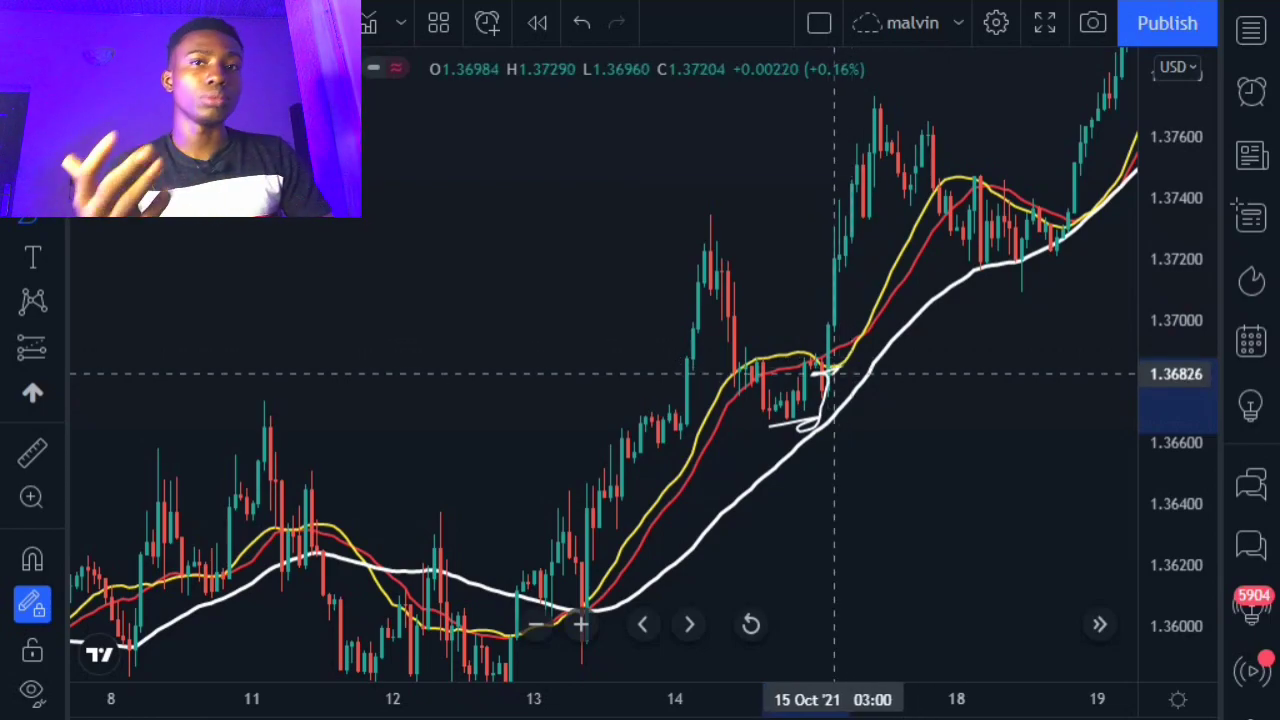
mouse_move(835, 373)
mouse_down()
mouse_move(869, 102)
mouse_move(922, 160)
mouse_move(904, 191)
mouse_move(930, 137)
mouse_move(964, 260)
mouse_move(985, 220)
mouse_move(950, 210)
mouse_up()
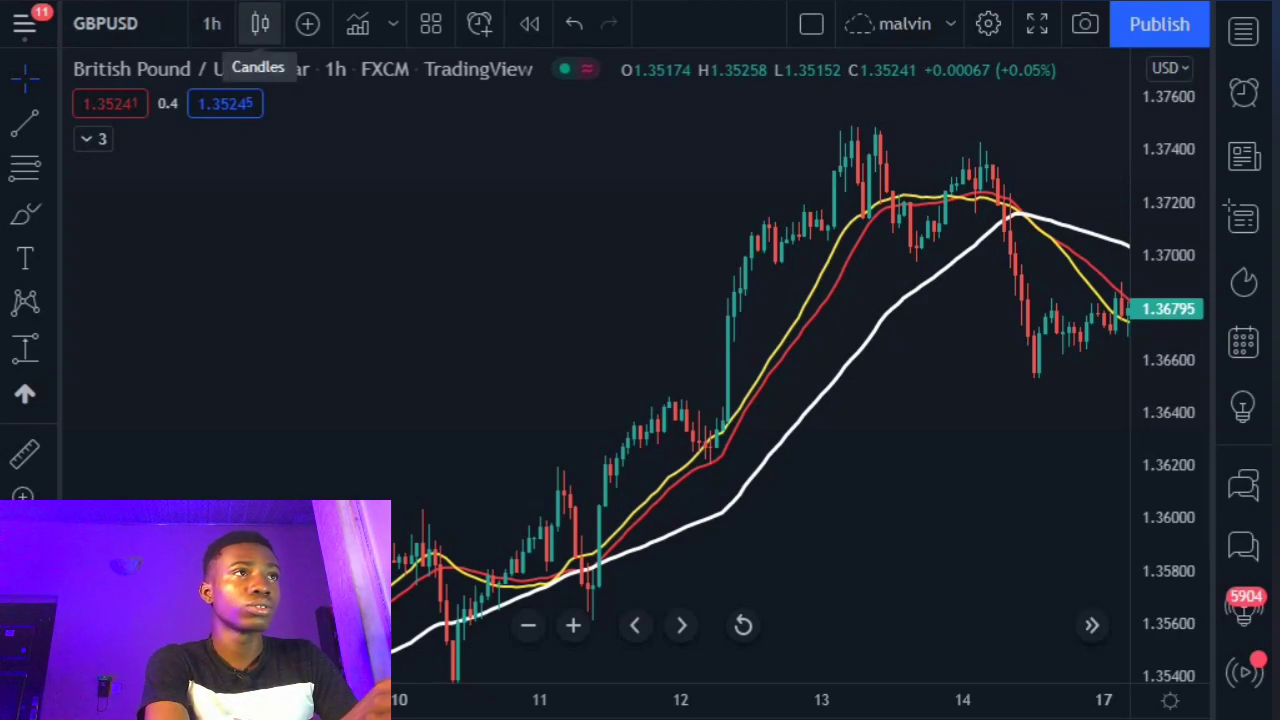
Change the GBPUSD hourly chart type from candles to Heikin Ashi.
click(260, 23)
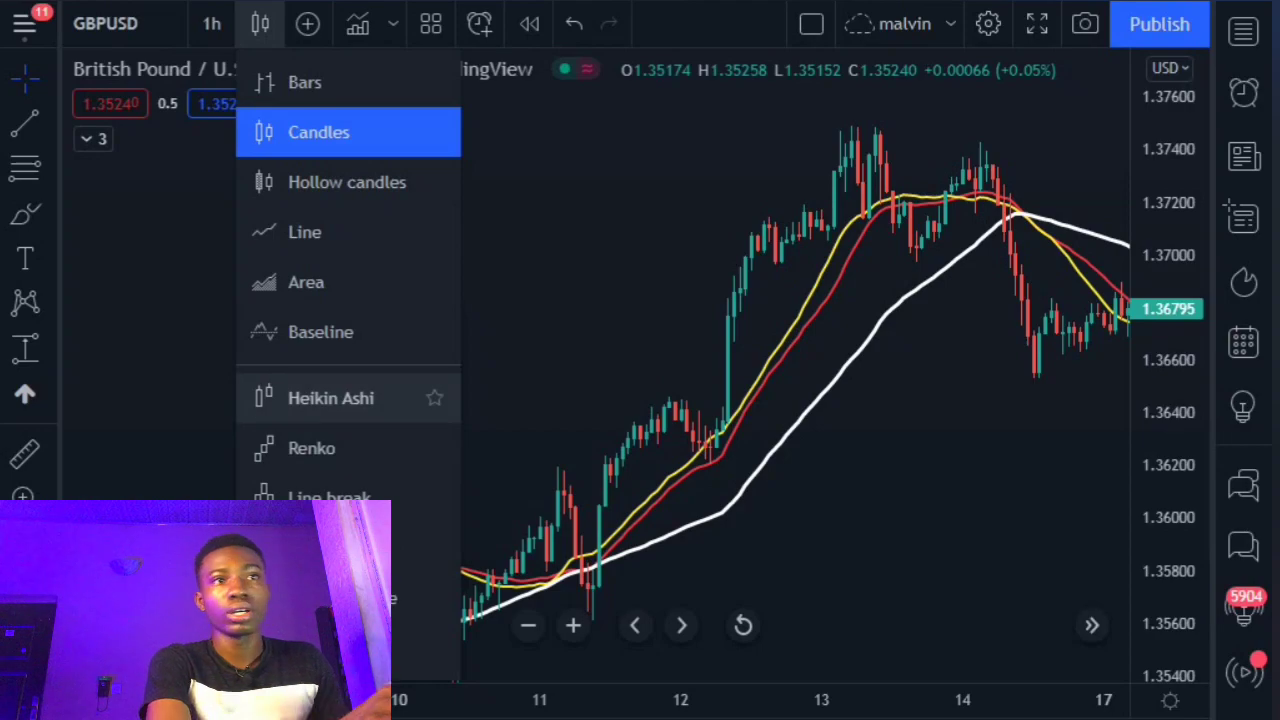
click(330, 398)
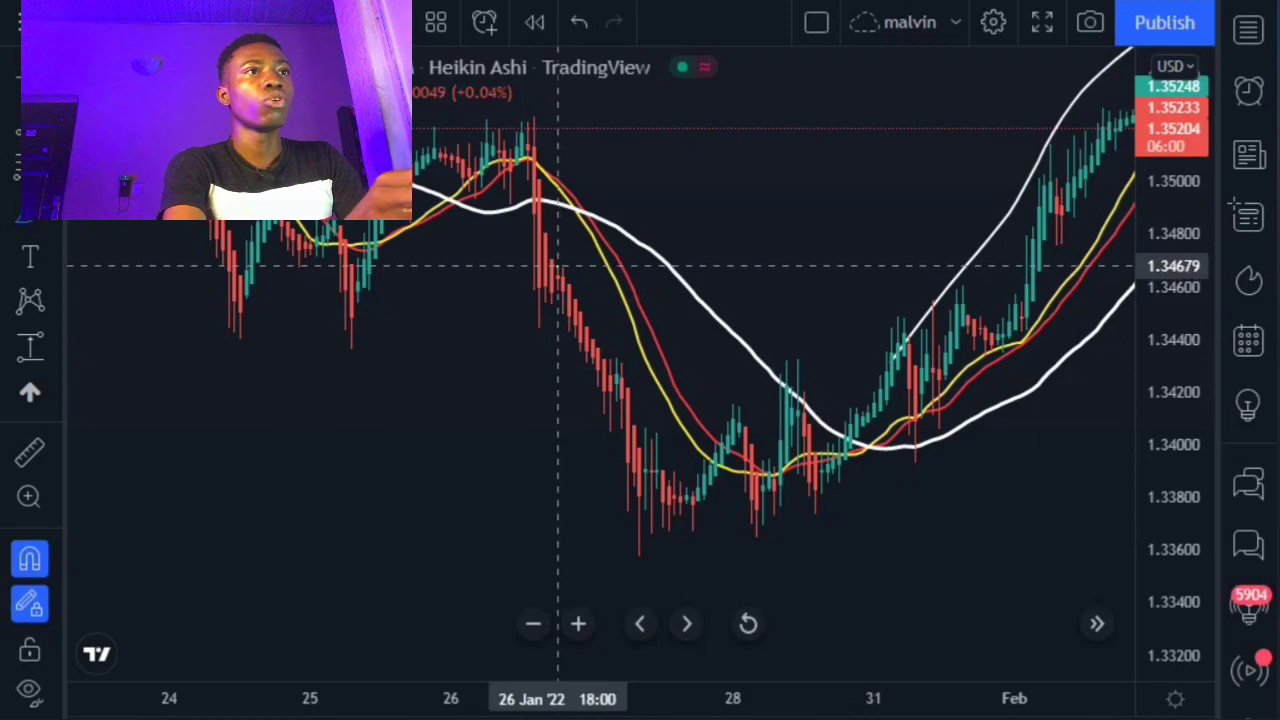
Draw a line along the price drop, then trace a long curve up the early-January uptrend.
drag(560, 267, 703, 421)
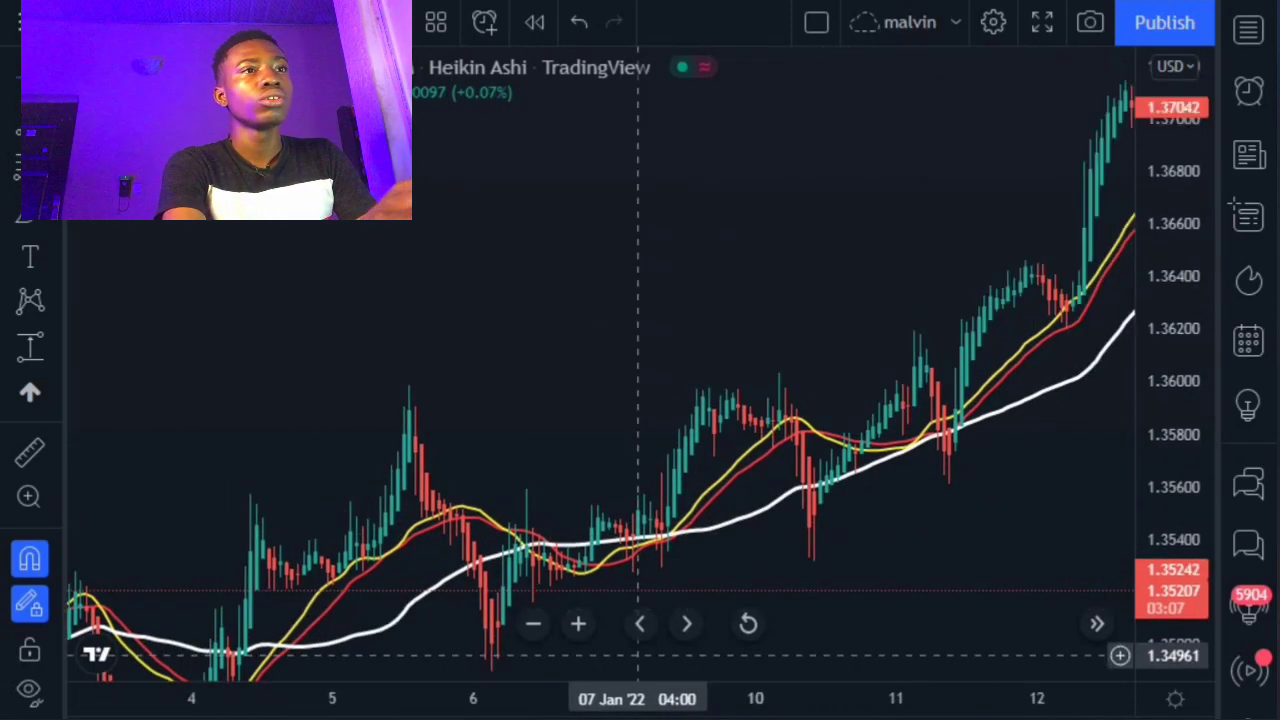
drag(637, 655, 626, 666)
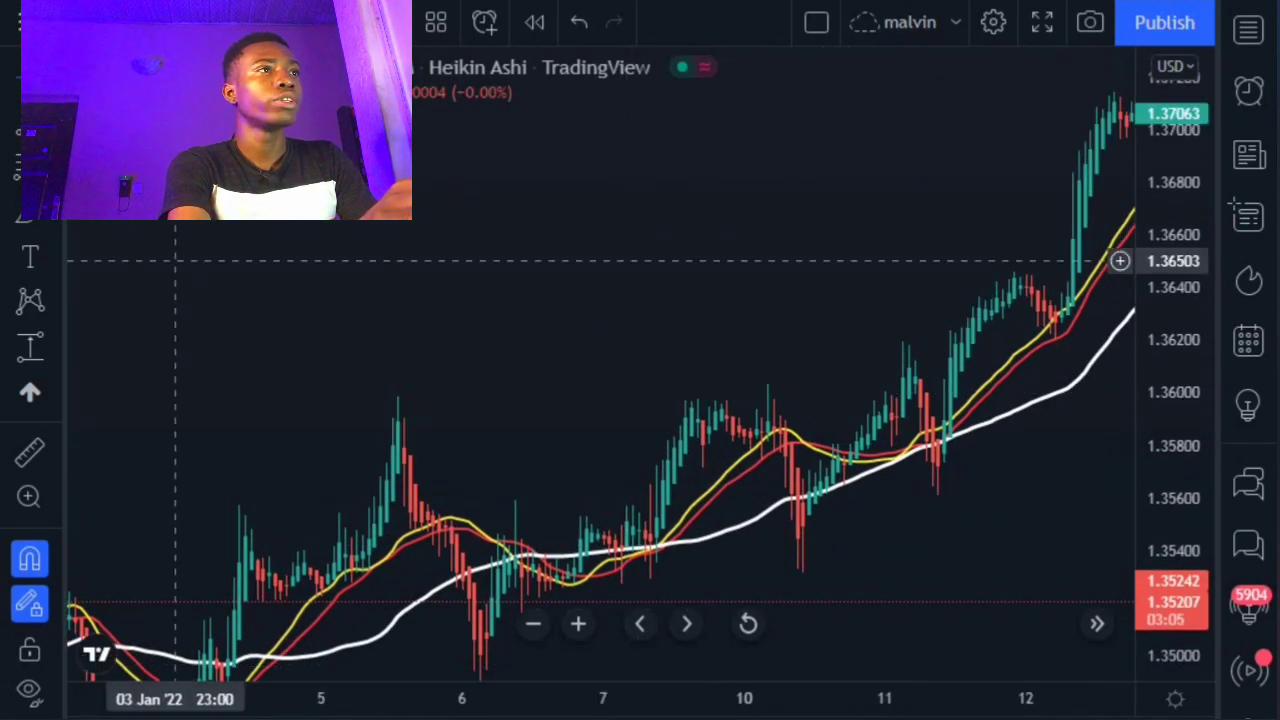
mouse_move(283, 563)
mouse_down()
mouse_move(726, 400)
mouse_move(1026, 191)
mouse_move(1090, 100)
mouse_up()
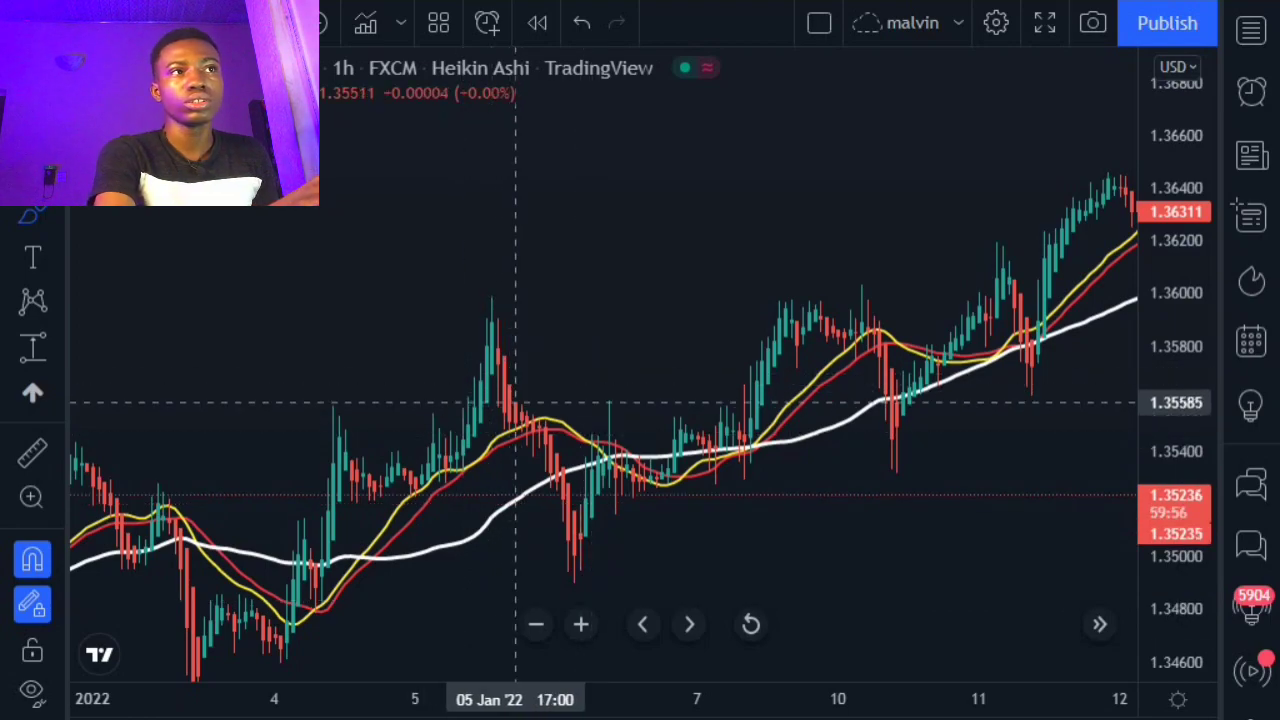
Brush white strokes over the 5 Jan peak, the drop, and the 10–11 Jan dips, then clear them.
mouse_move(528, 403)
mouse_down()
mouse_move(486, 409)
mouse_move(528, 414)
mouse_move(580, 538)
mouse_up()
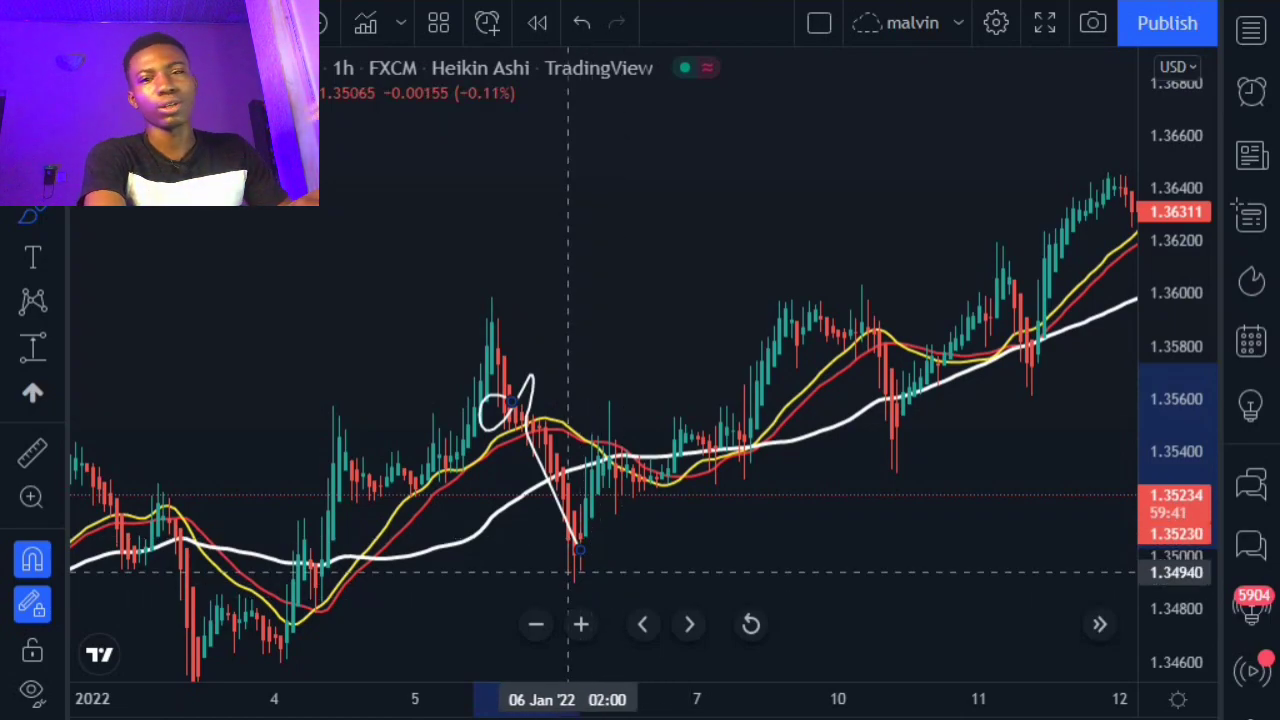
mouse_move(568, 572)
mouse_down()
mouse_move(622, 470)
mouse_move(598, 436)
mouse_move(630, 426)
mouse_up()
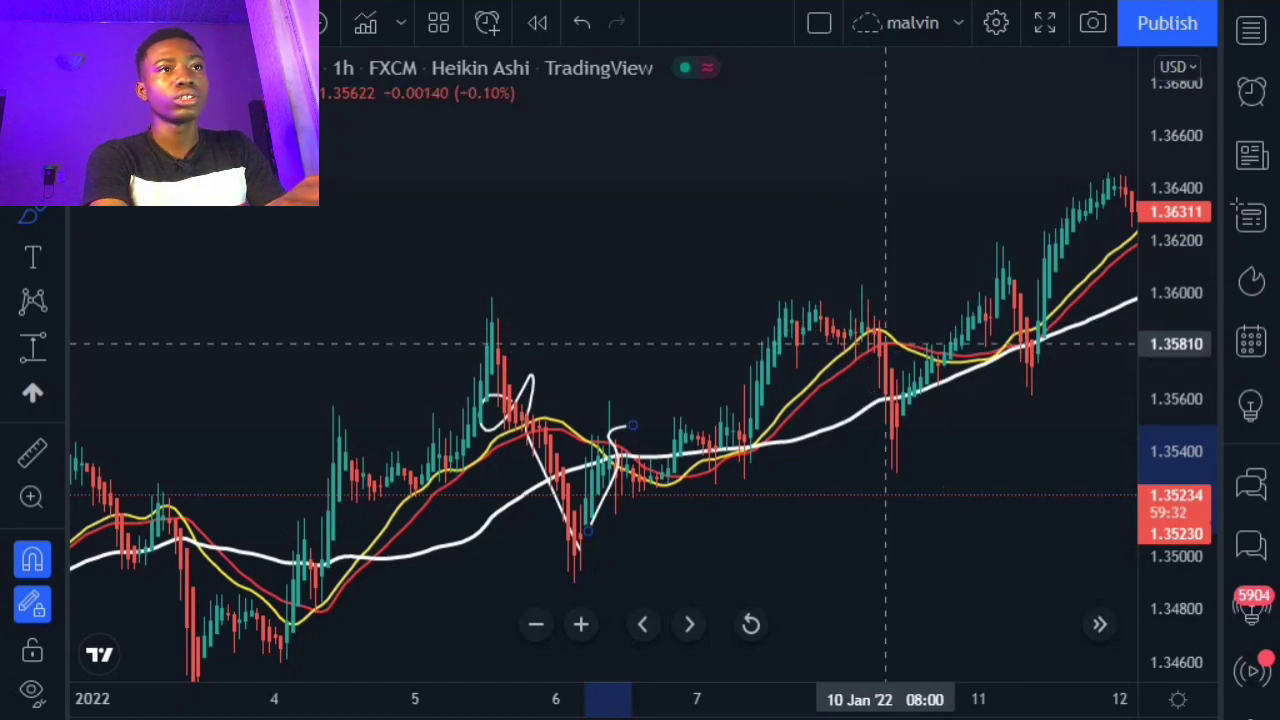
drag(857, 331, 845, 328)
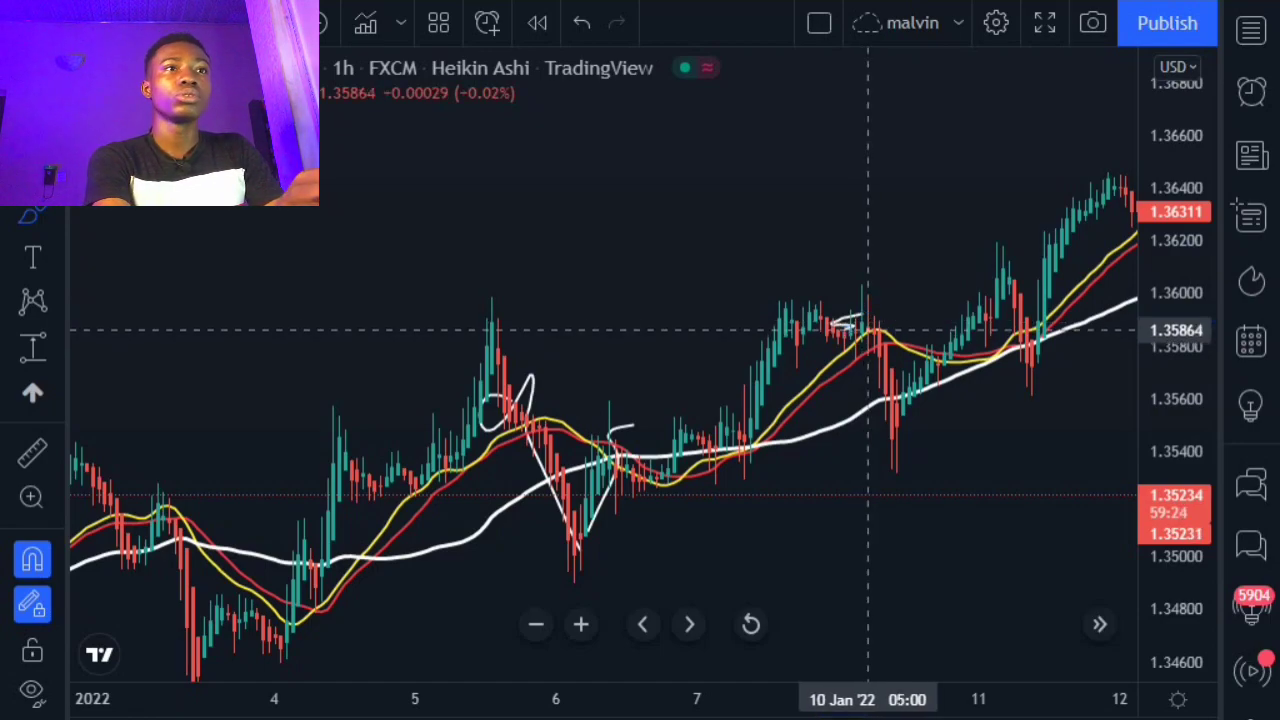
mouse_move(866, 331)
mouse_down()
mouse_move(875, 391)
mouse_move(909, 403)
mouse_up()
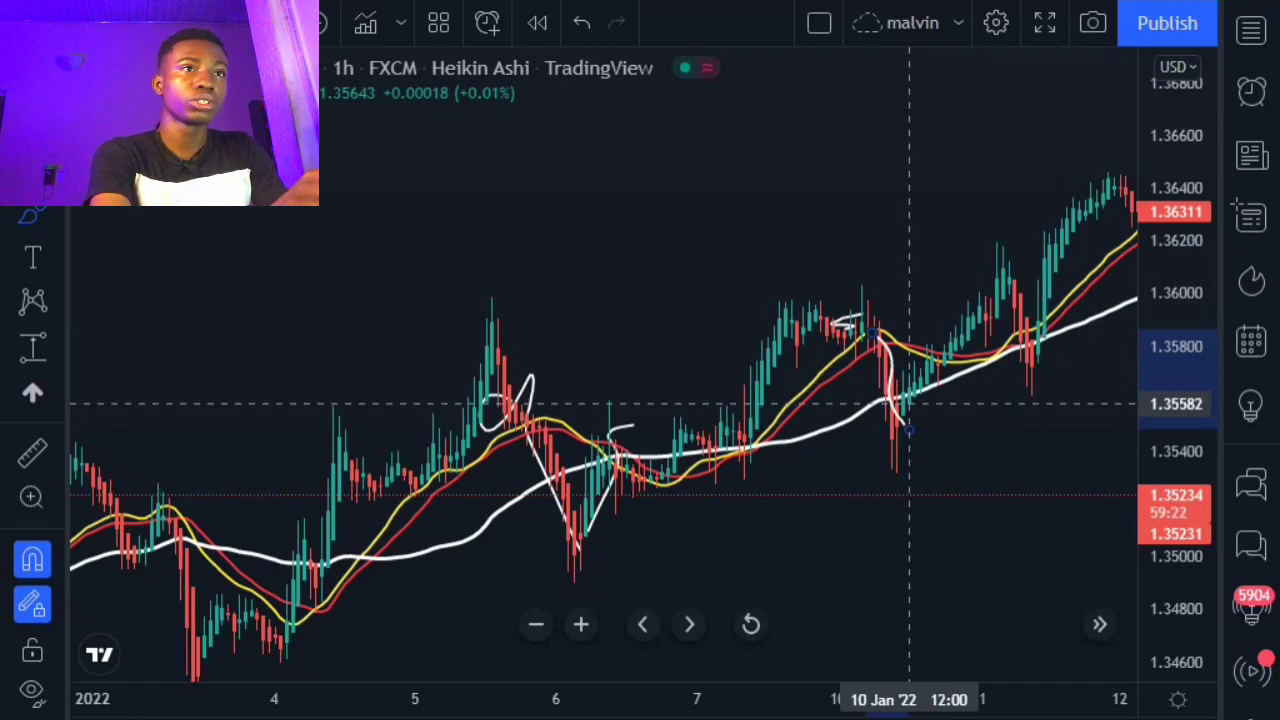
click(1000, 298)
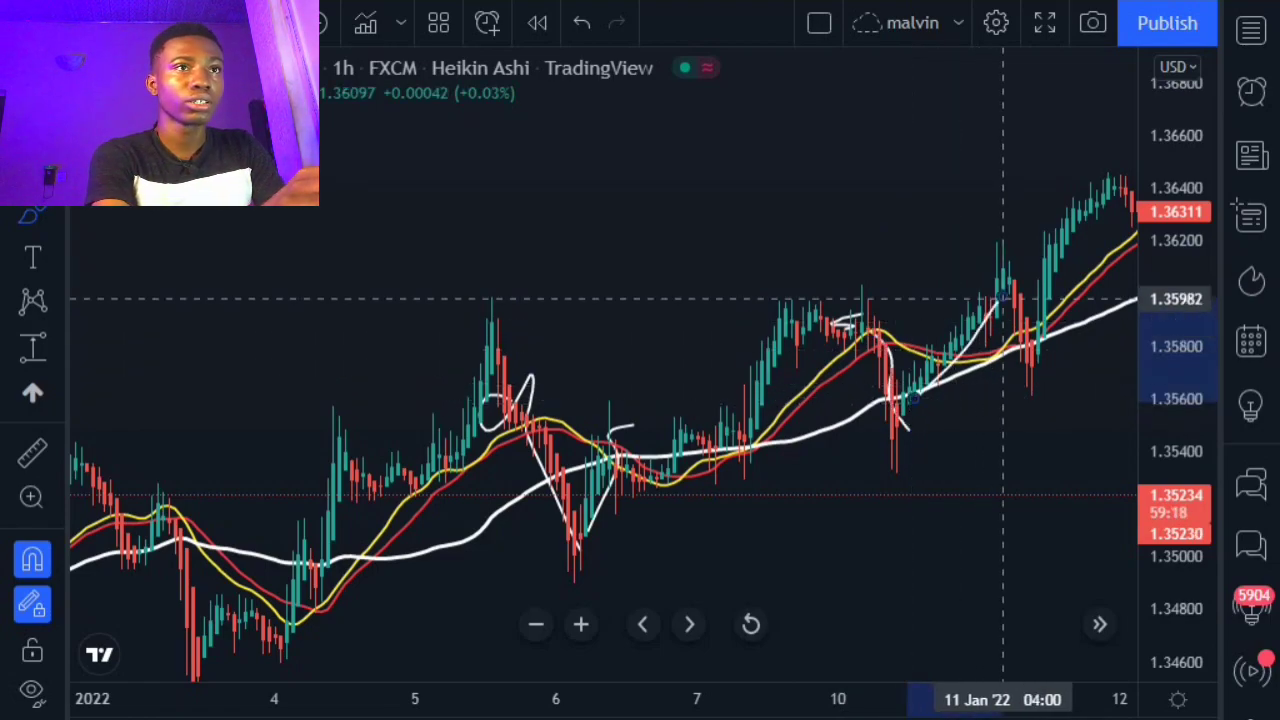
drag(1020, 294, 1037, 353)
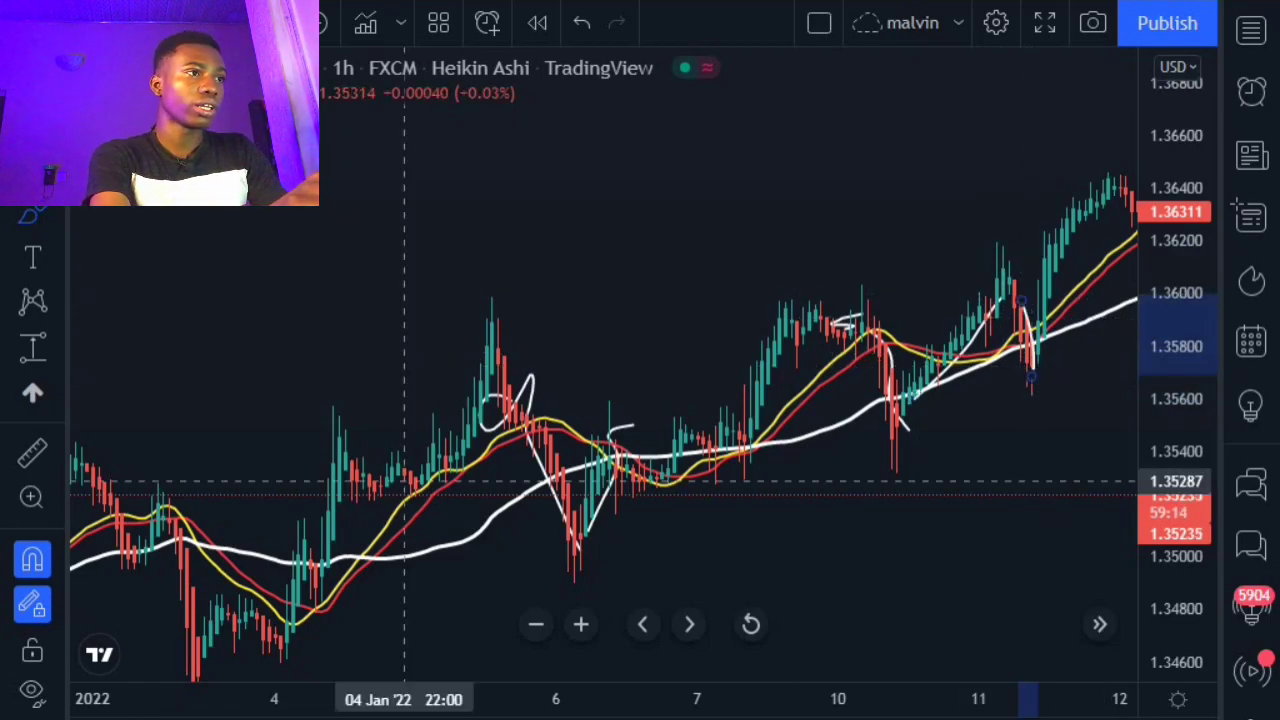
click(32, 690)
Brush the 11–13 Jan rallies and the double top with its fall, then remove all drawings.
scroll(703, 380, right, 5)
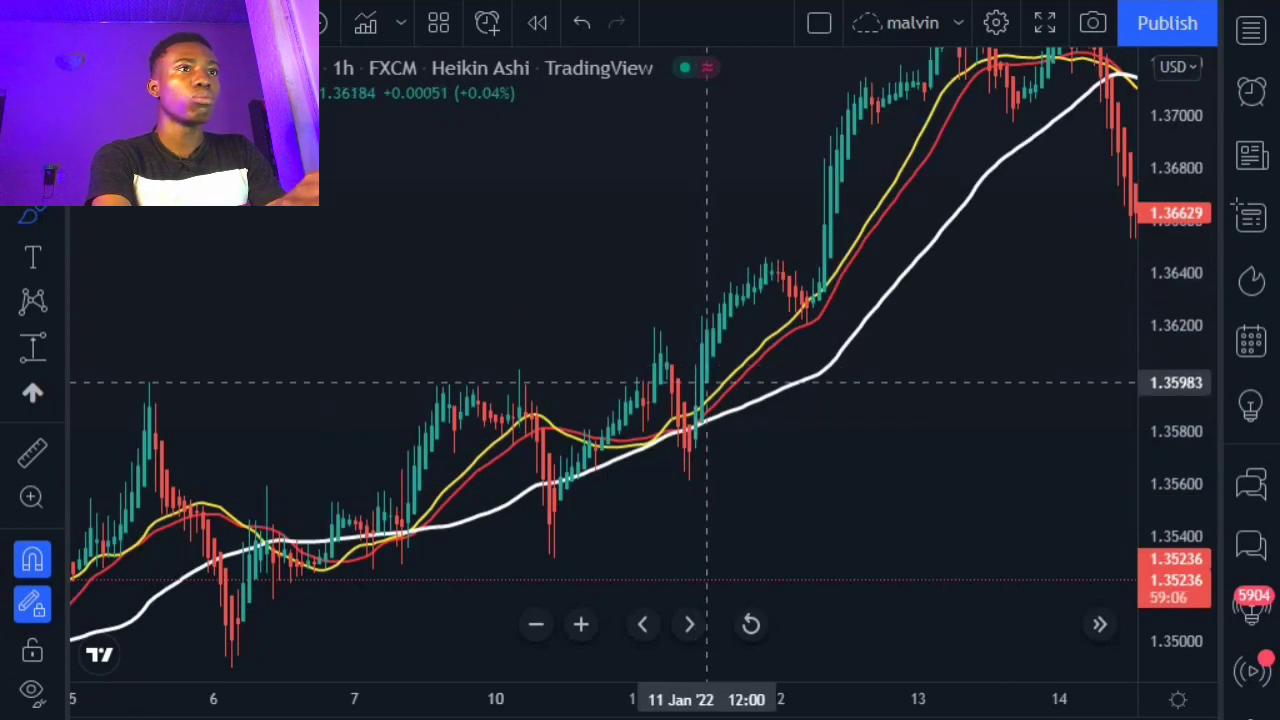
mouse_move(707, 410)
mouse_down()
mouse_move(705, 382)
mouse_move(748, 293)
mouse_up()
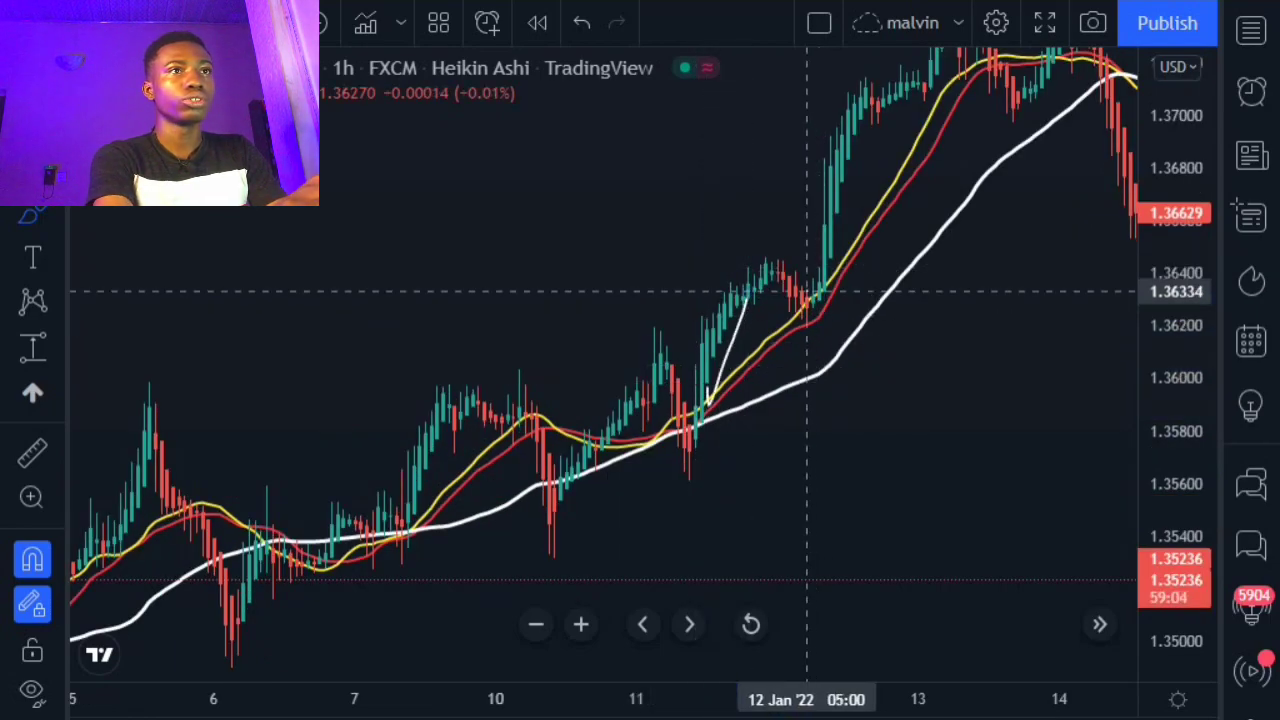
mouse_move(829, 280)
mouse_down()
mouse_move(837, 297)
mouse_move(829, 257)
mouse_up()
scroll(614, 436, right, 3)
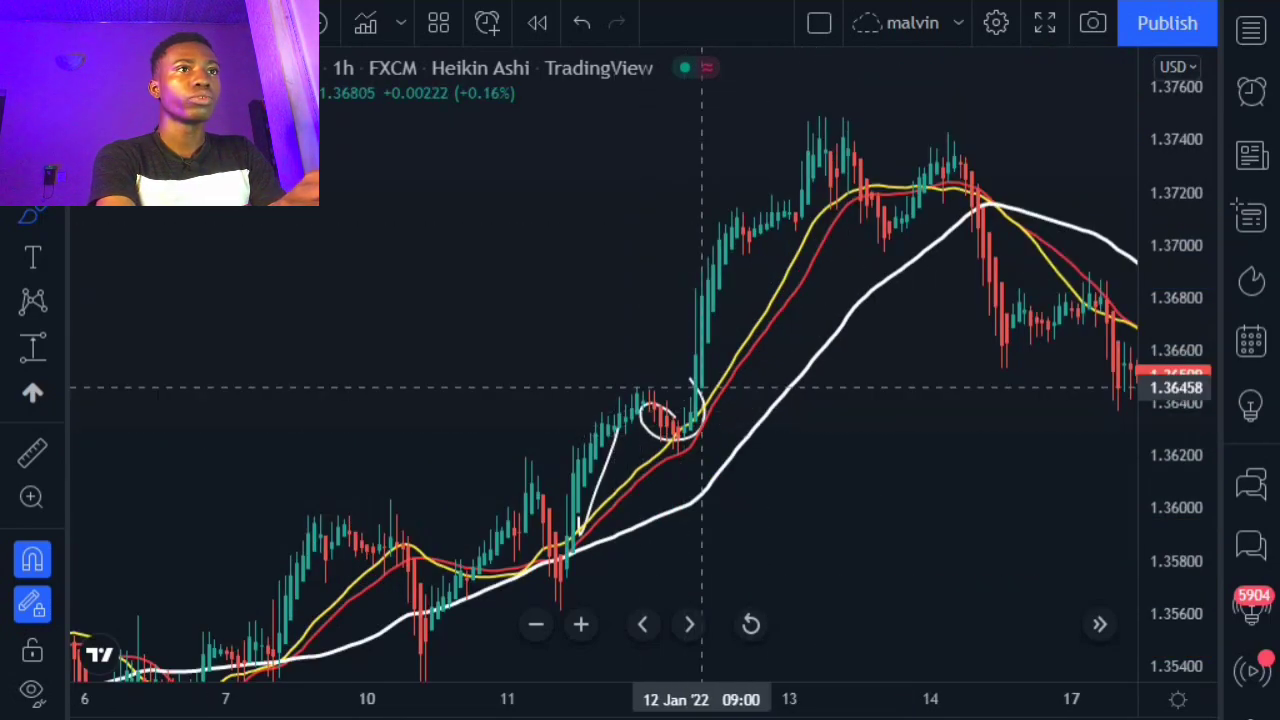
mouse_move(702, 386)
mouse_down()
mouse_move(755, 234)
mouse_move(737, 209)
mouse_move(708, 343)
mouse_up()
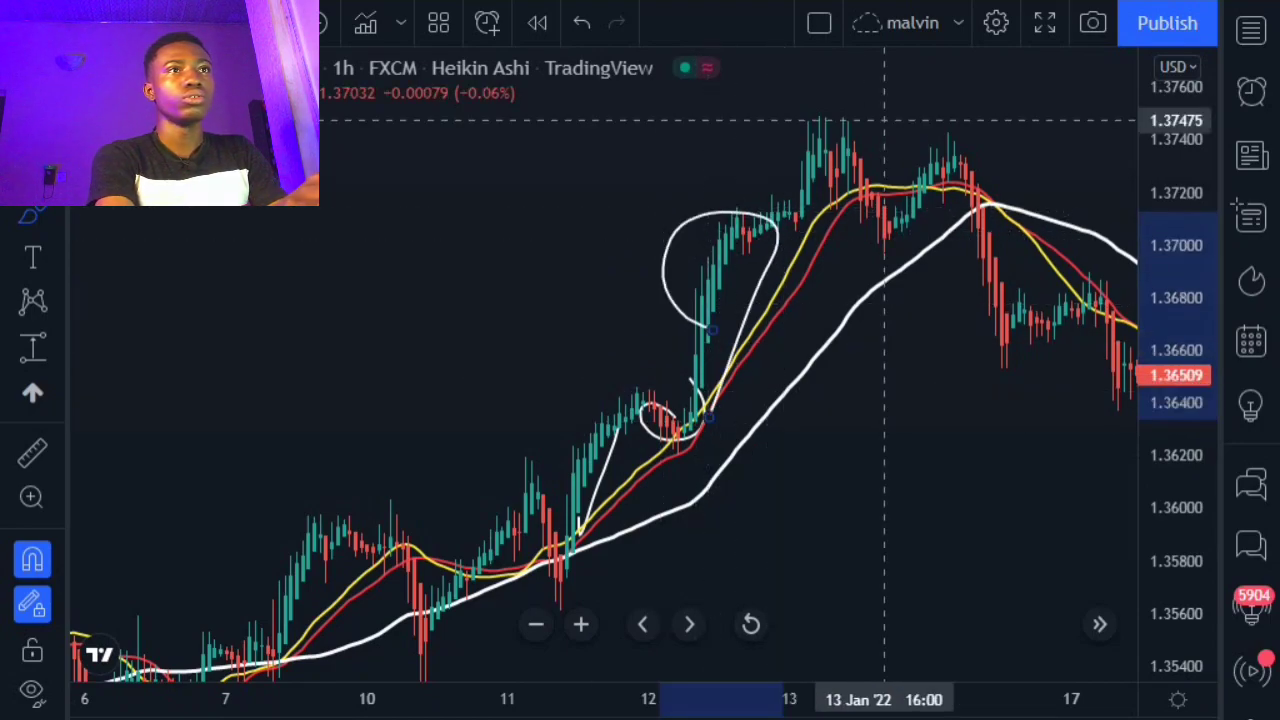
mouse_move(848, 120)
mouse_down()
mouse_move(934, 174)
mouse_move(1096, 430)
mouse_up()
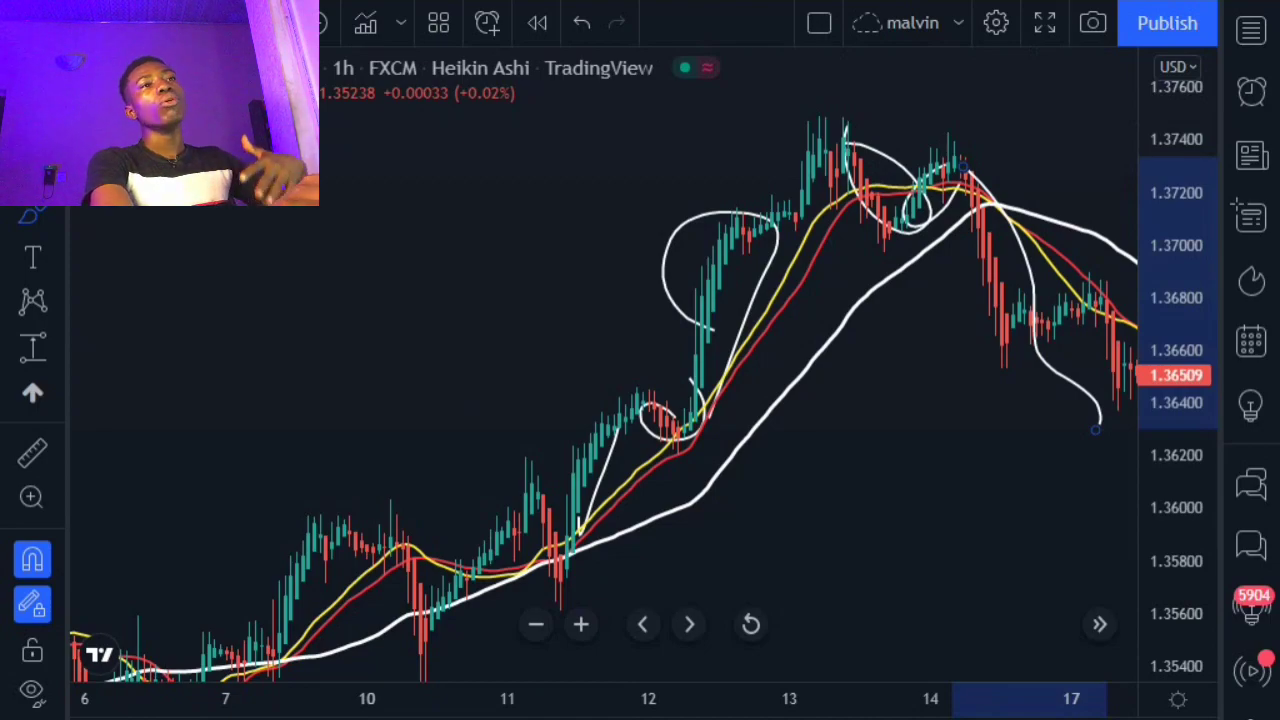
click(32, 712)
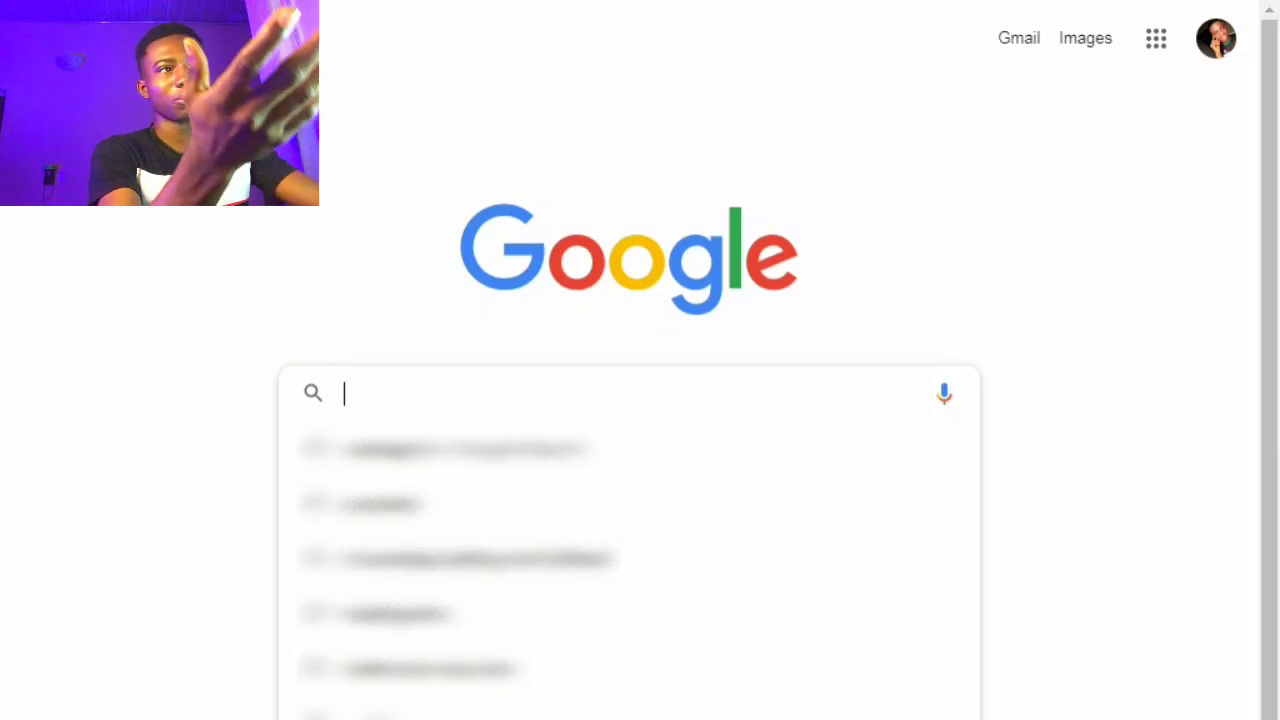
Search Google for 'currency strength metre' and open the LiveCharts.co.uk Currency Strength Meter result.
text(currency strength metre)
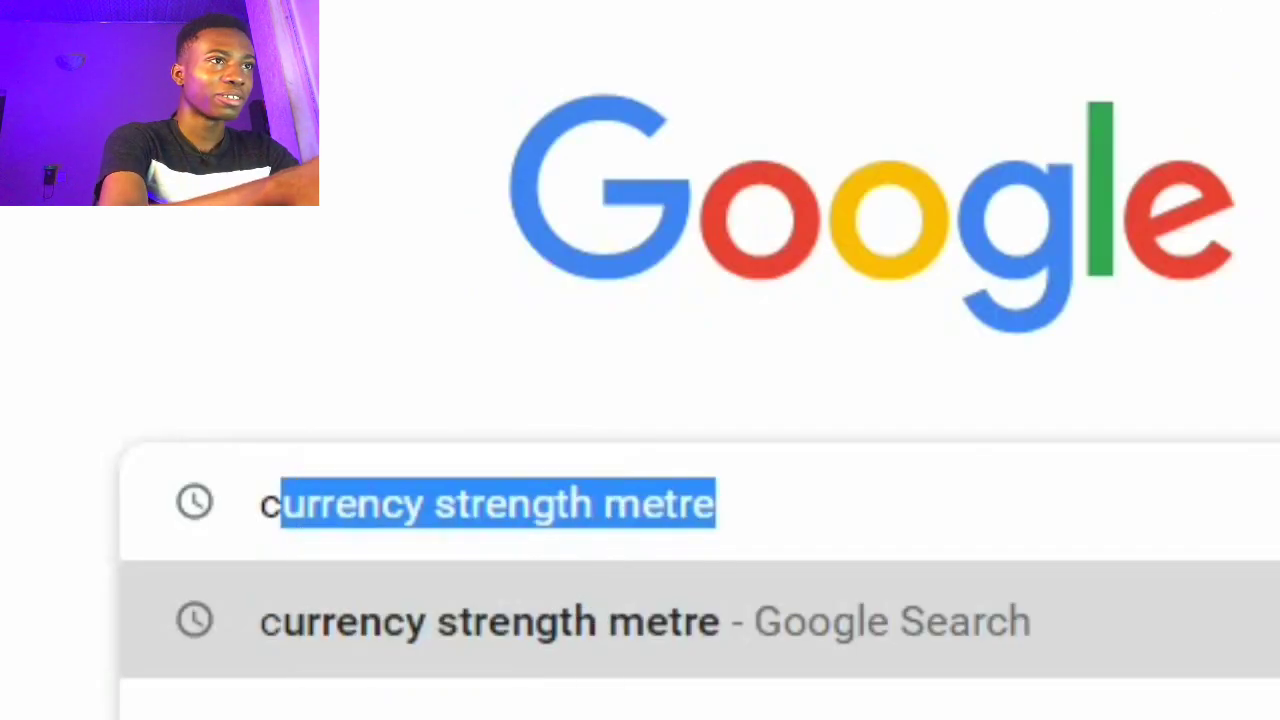
key(Return)
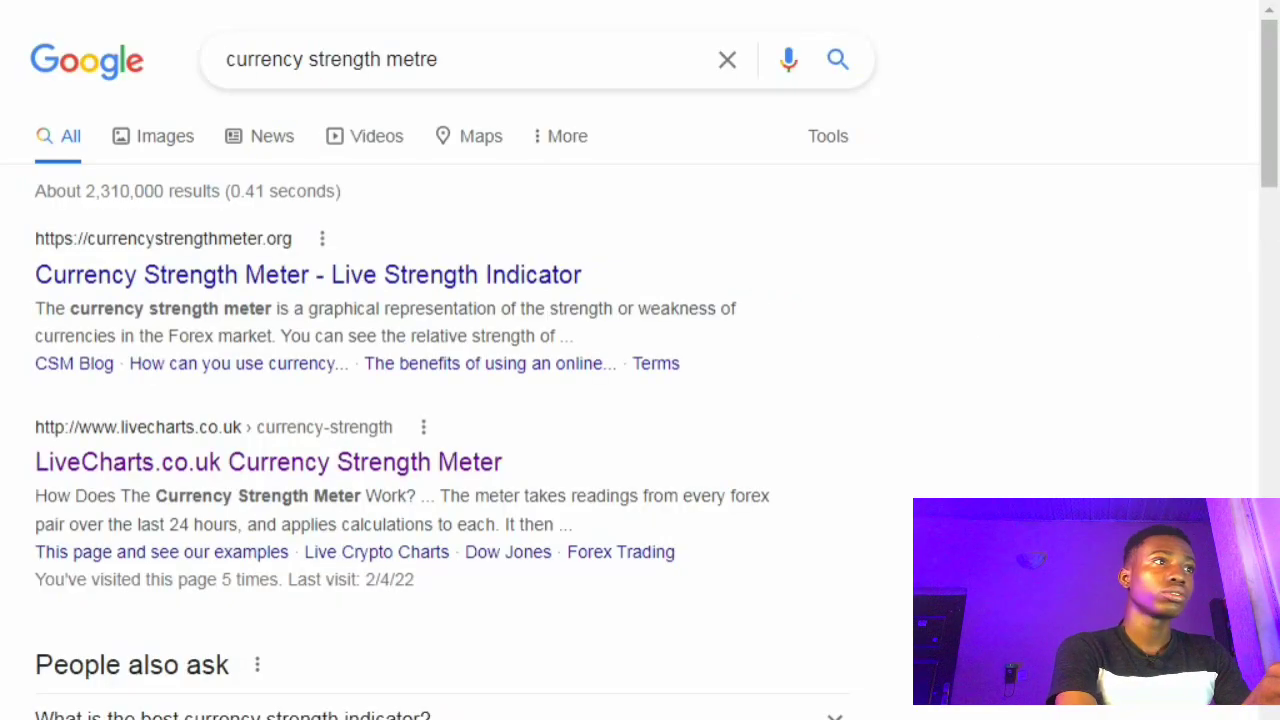
scroll(268, 378, down, 1)
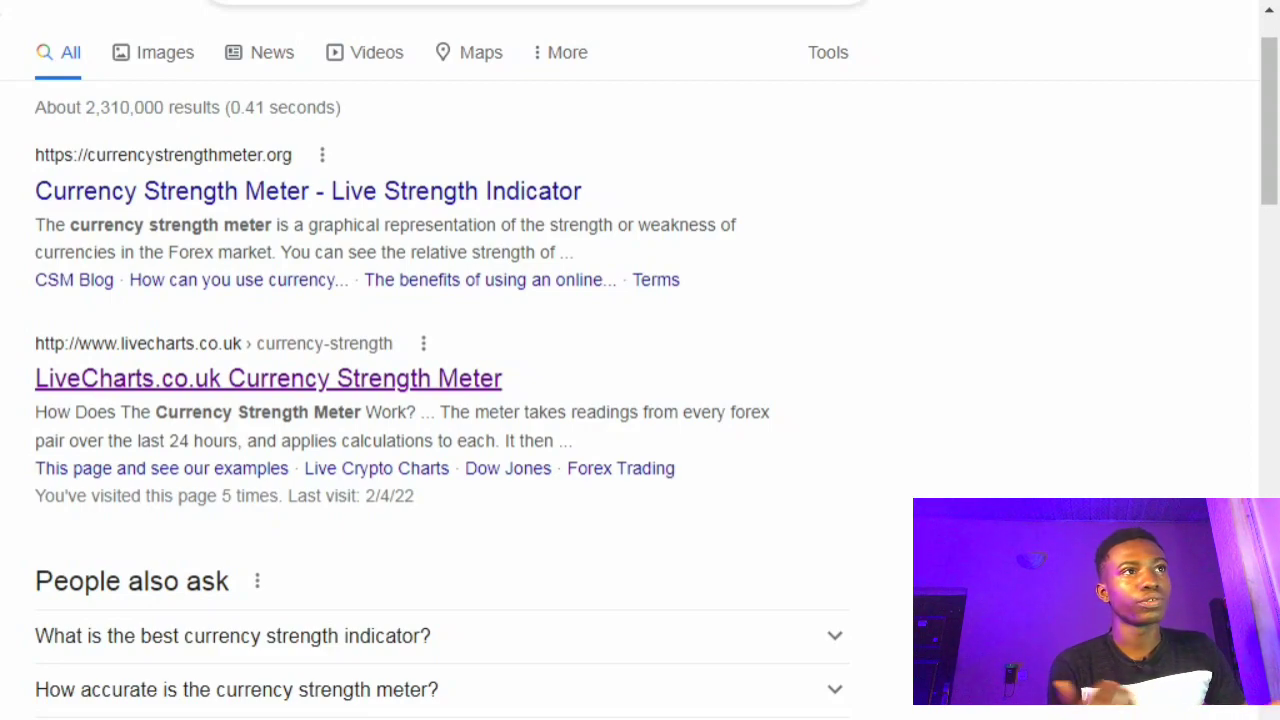
click(268, 378)
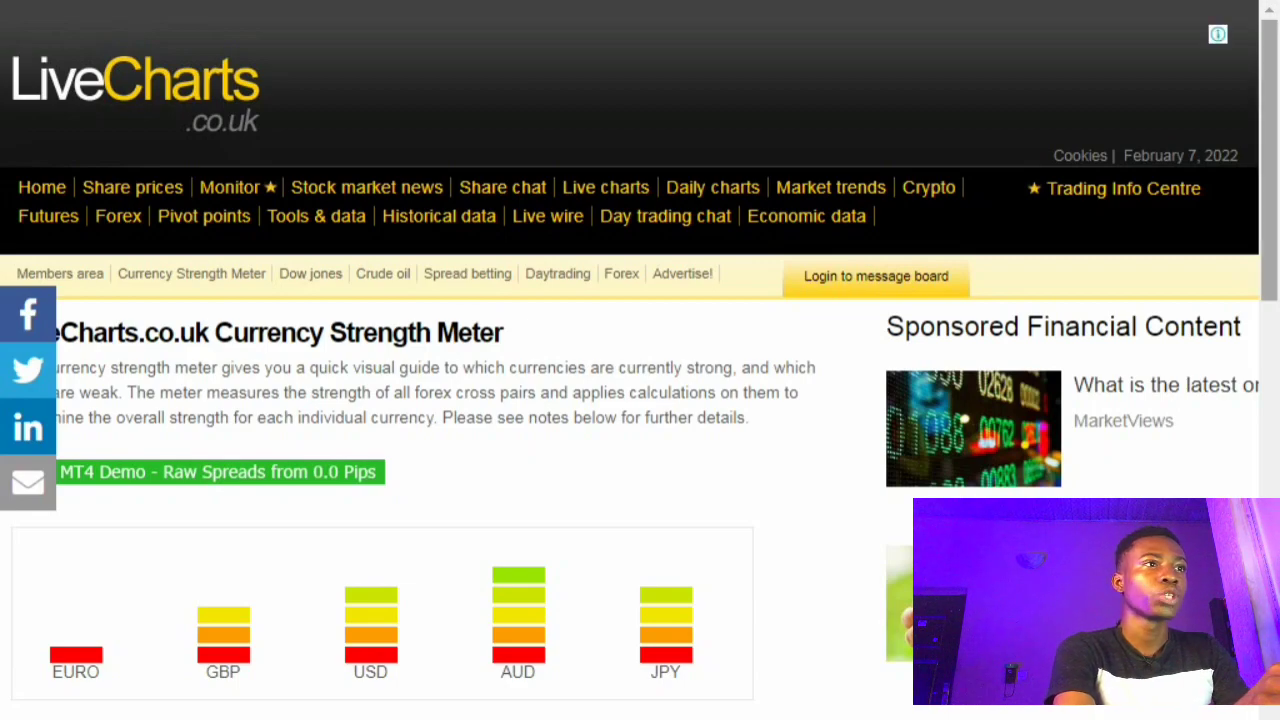
Scroll down to reveal the second row of meters for CHF, NZD, CAD, NOK and DKK.
scroll(640, 360, down, 2)
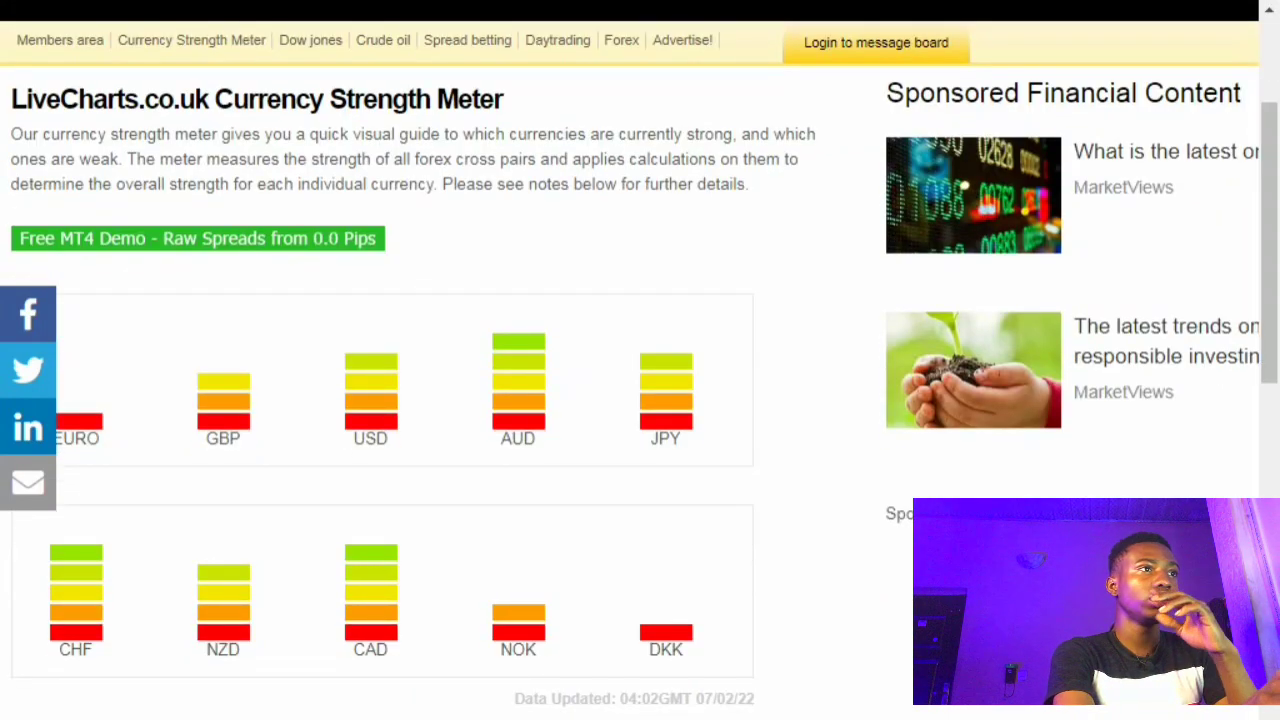